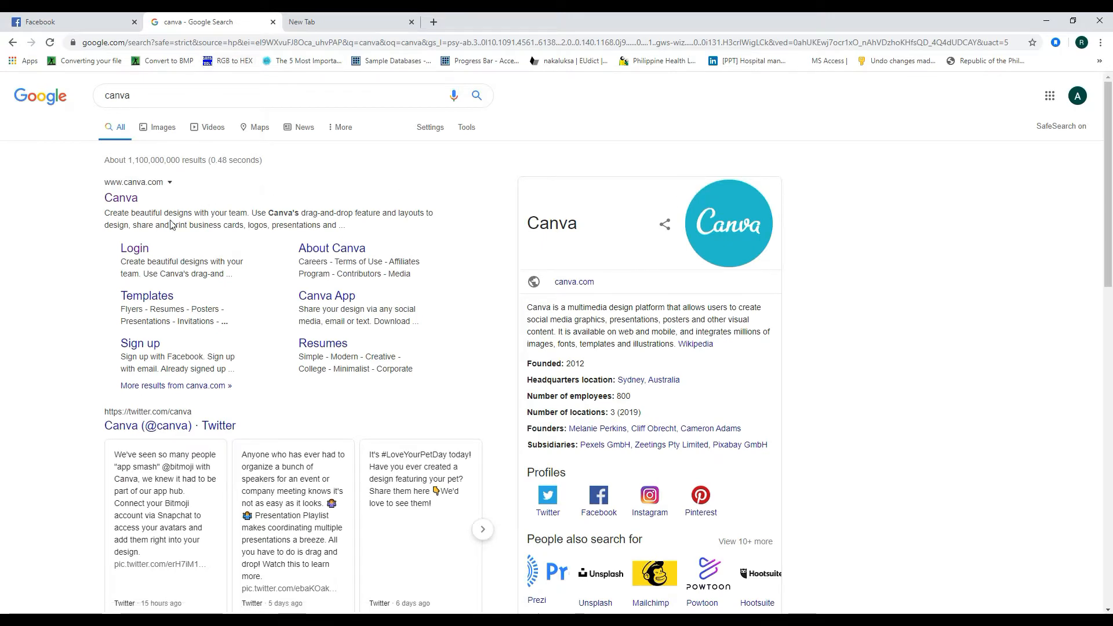
Open the Canva site from the search results and look through all existing designs
click(128, 199)
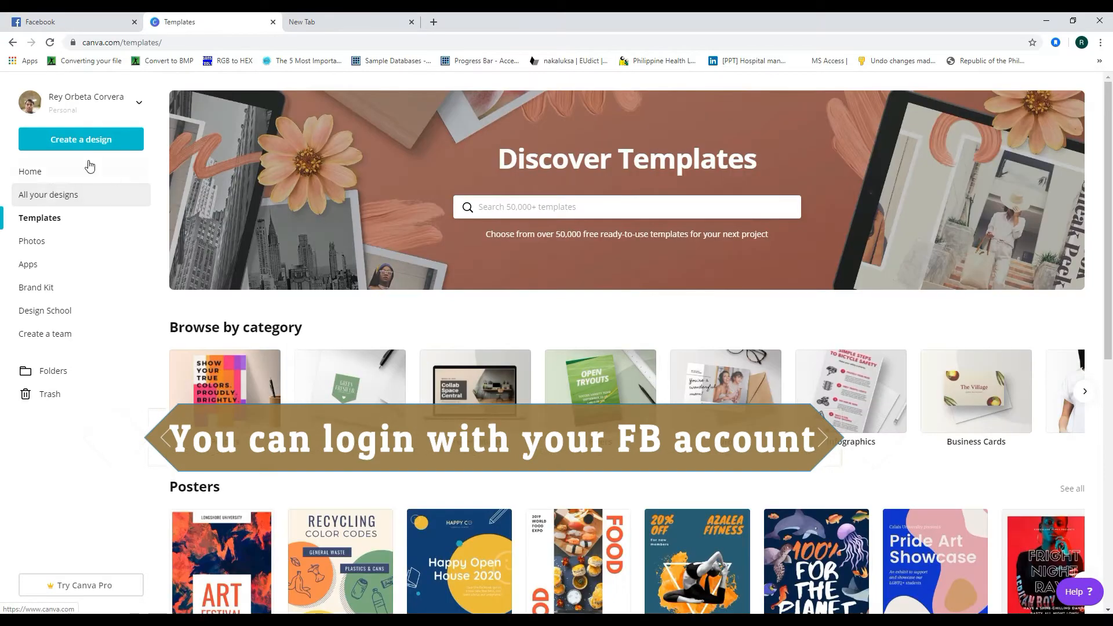
scroll(455, 357, down, 2)
scroll(462, 360, up, 2)
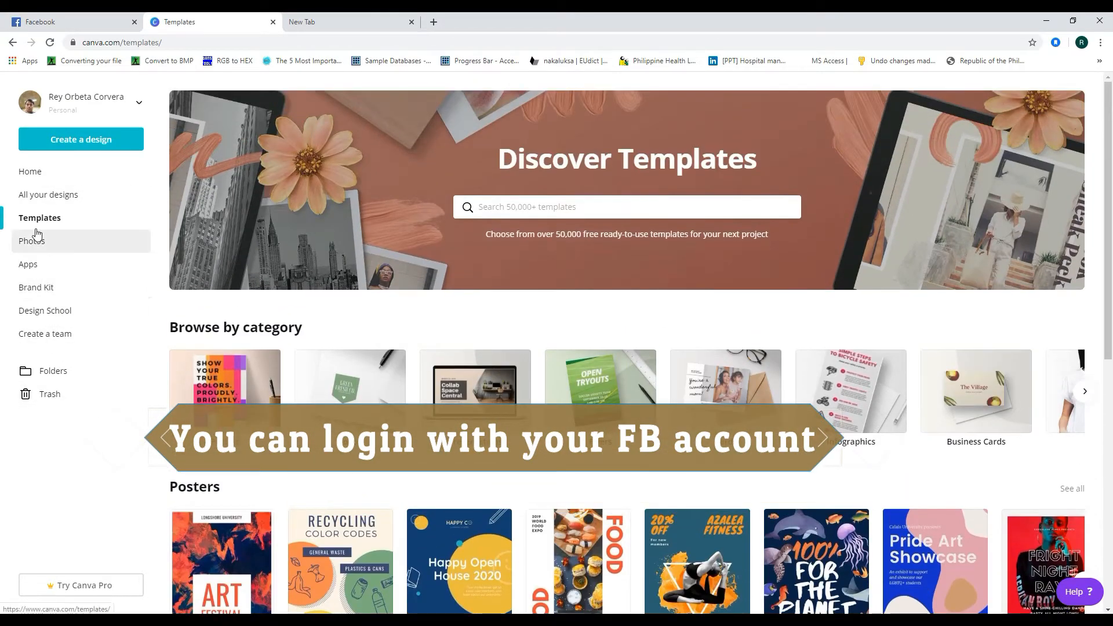
click(39, 197)
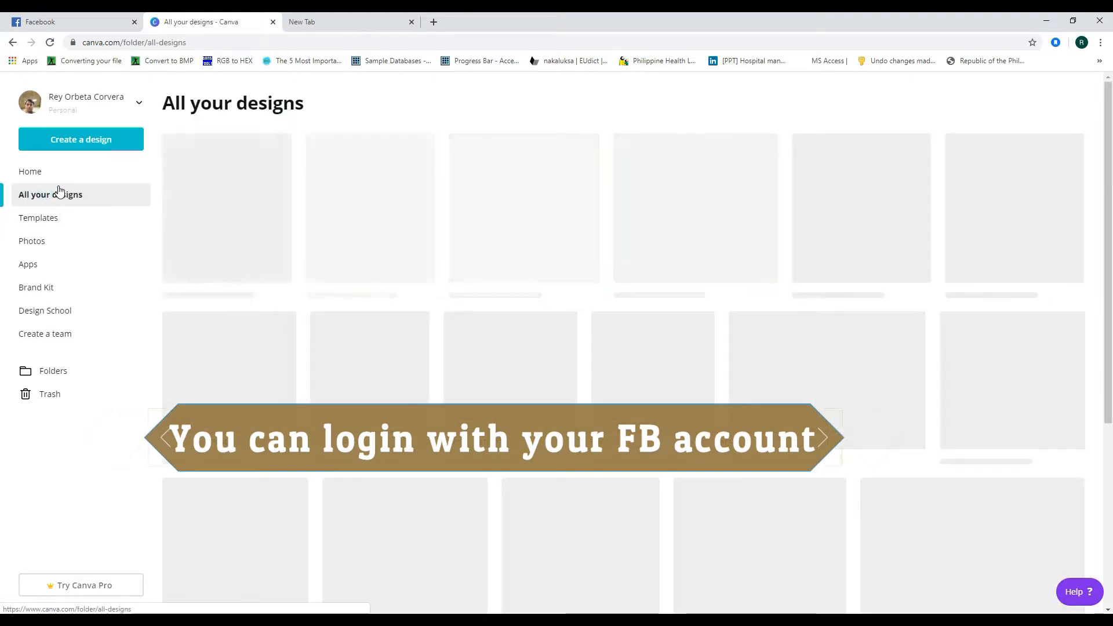
scroll(480, 285, down, 5)
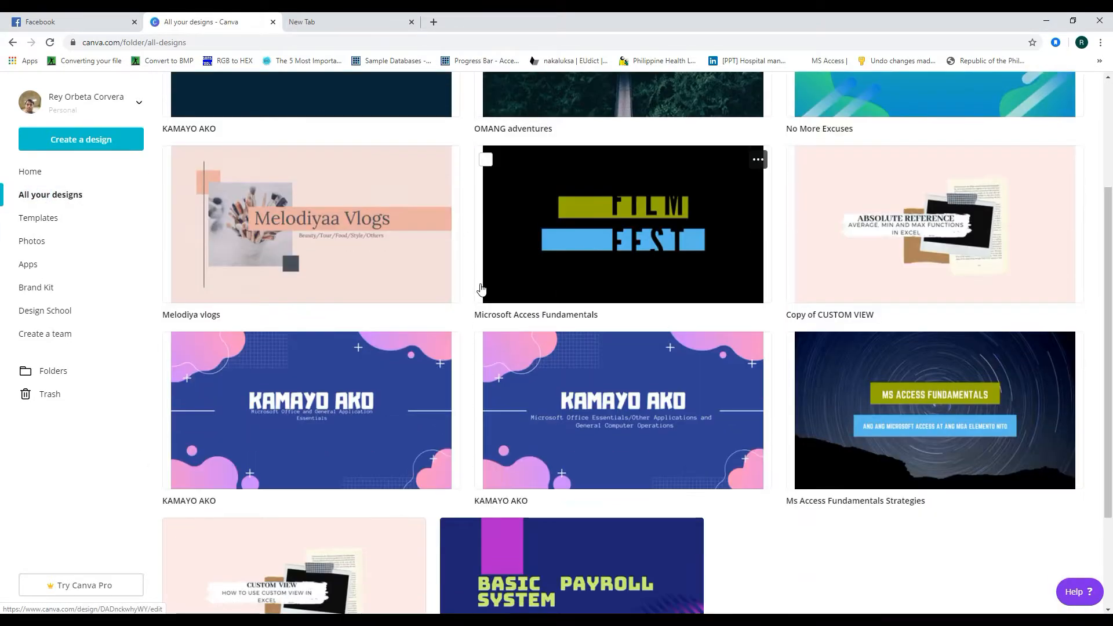
scroll(480, 283, up, 2)
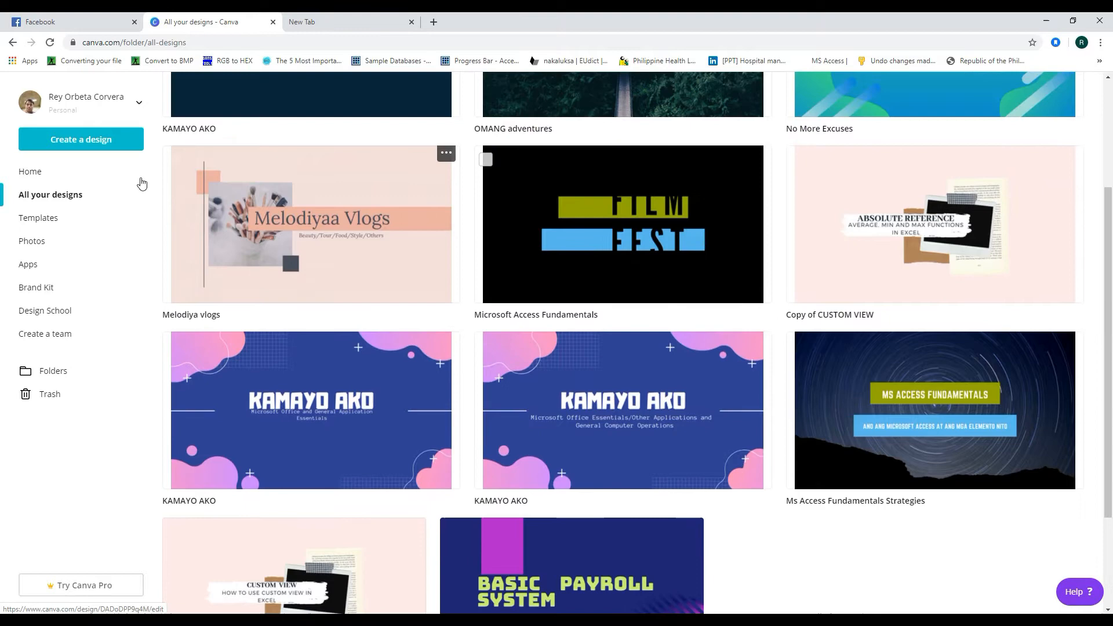
Create a new YouTube Channel Art design and apply the free dark-blue "The Melody Project" template with the piano keys
click(85, 141)
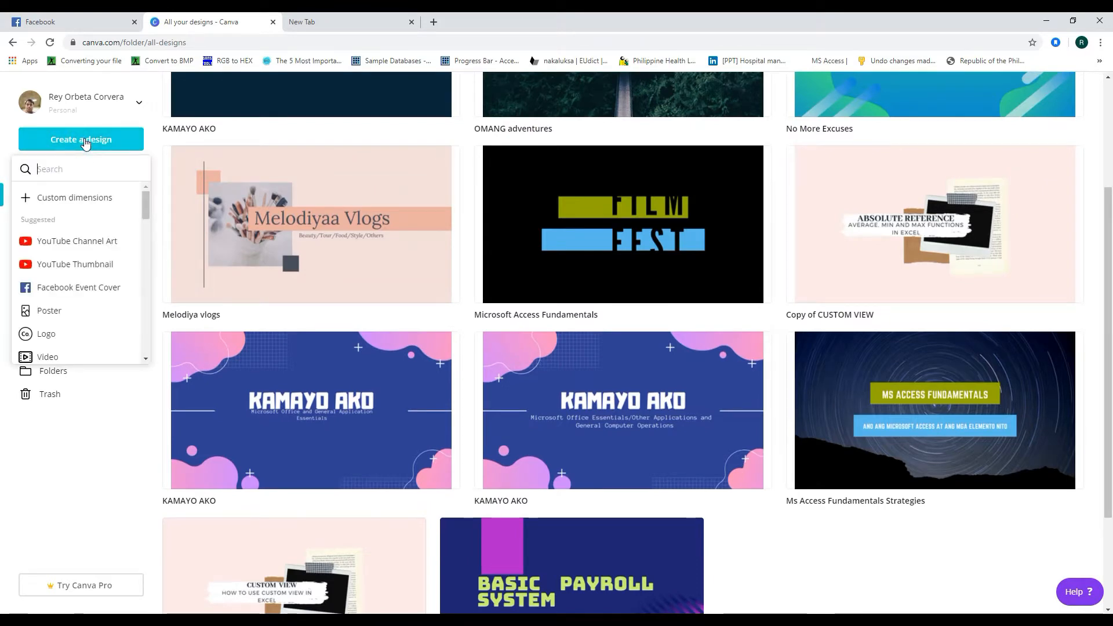
click(60, 240)
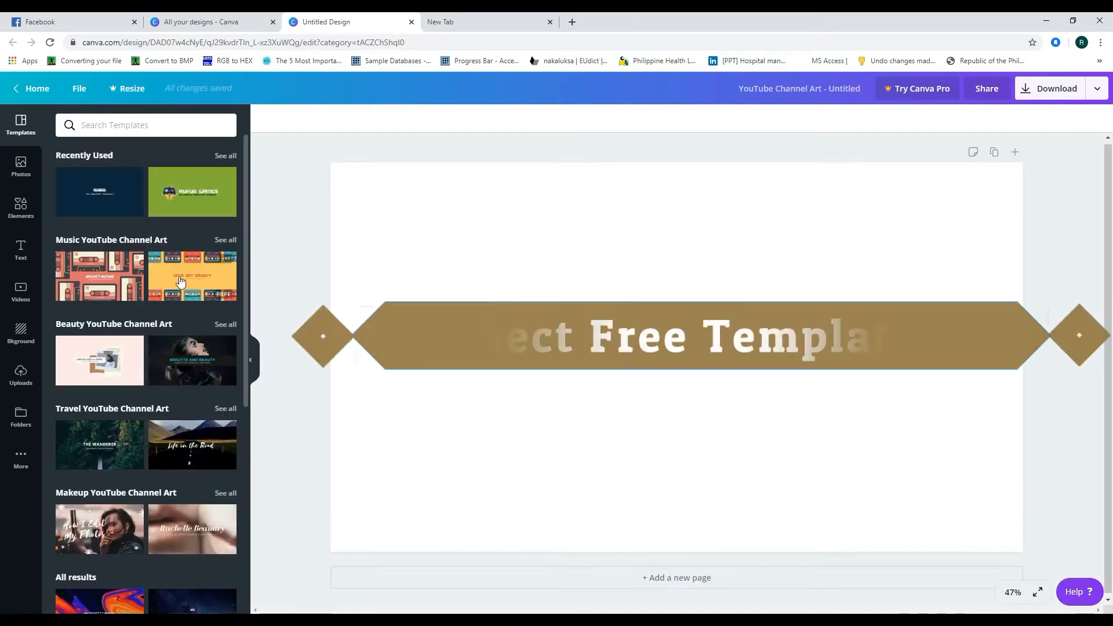
scroll(179, 278, down, 4)
scroll(179, 279, down, 8)
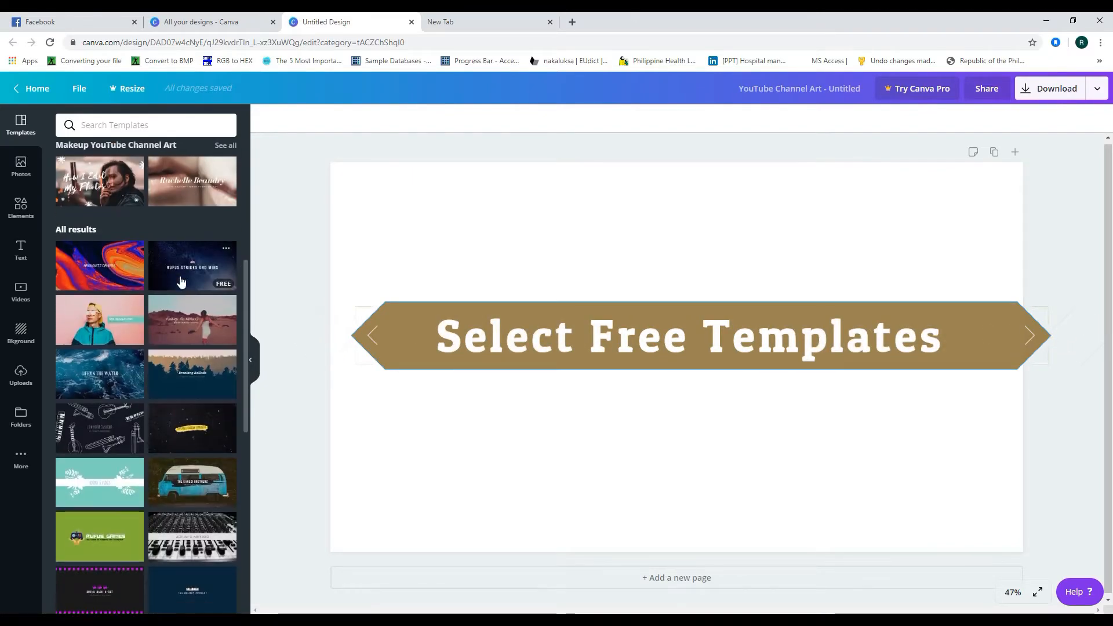
scroll(182, 282, down, 3)
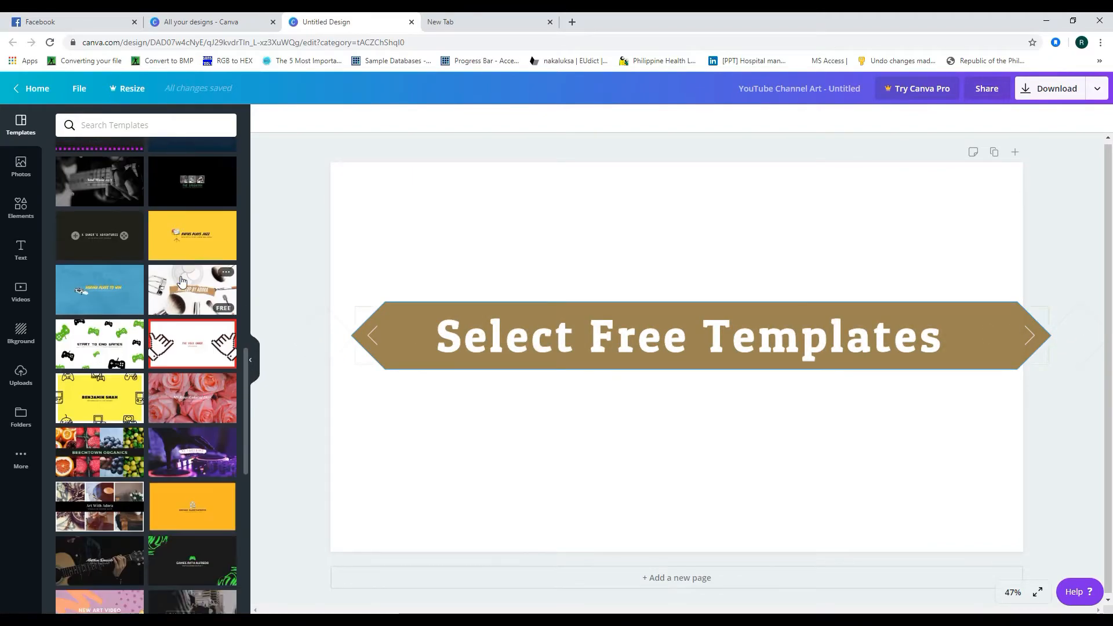
scroll(182, 282, up, 2)
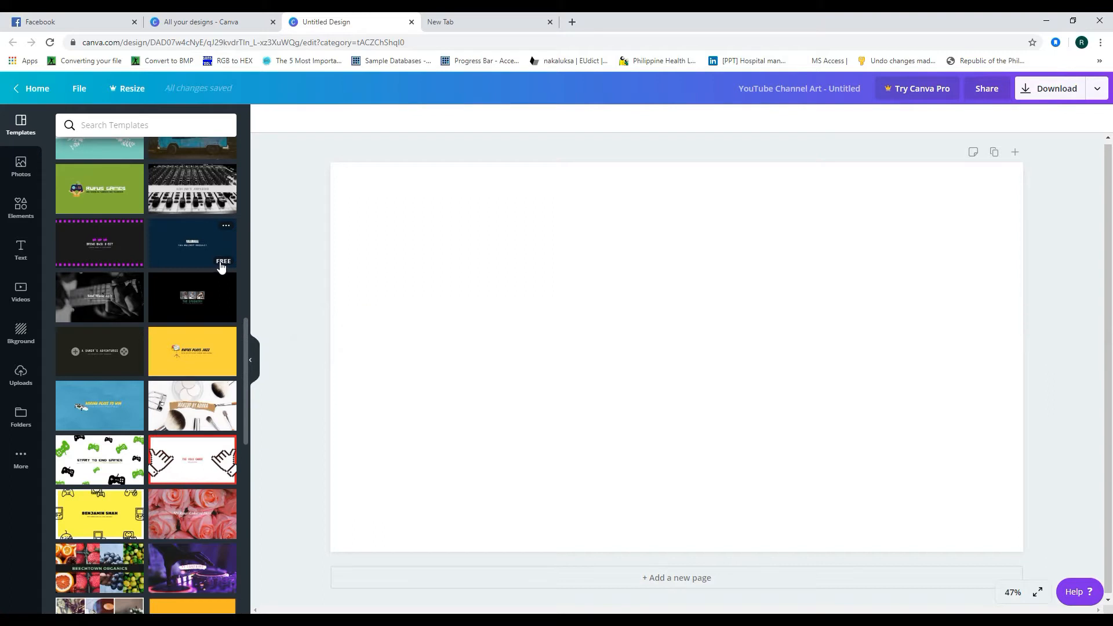
click(223, 265)
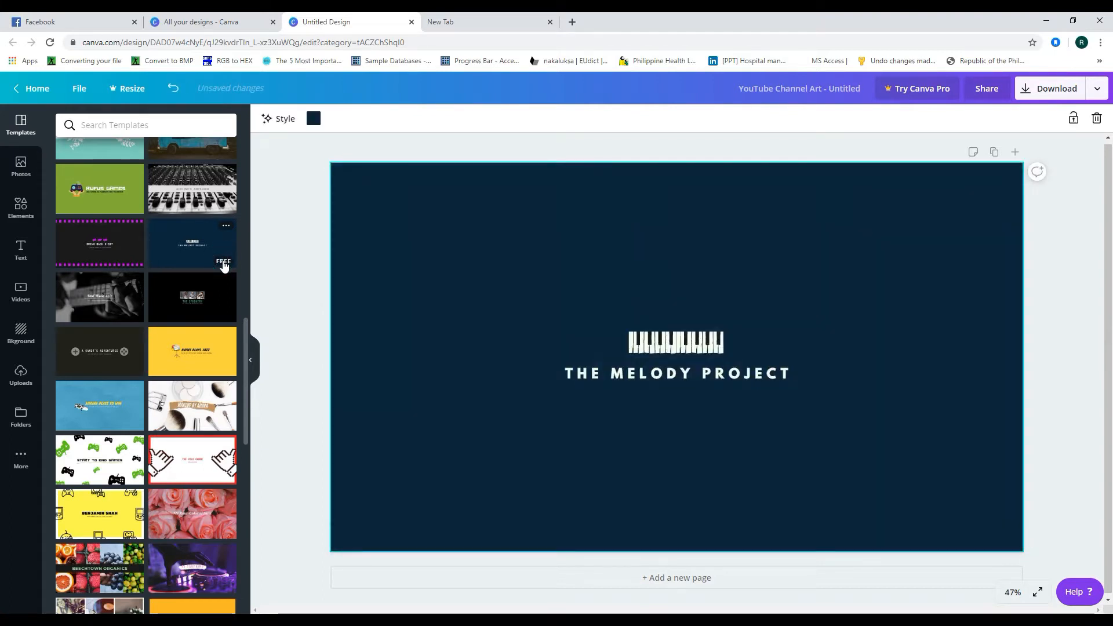
Replace the template's title text with "THE MUSIC AVENUE"
click(678, 379)
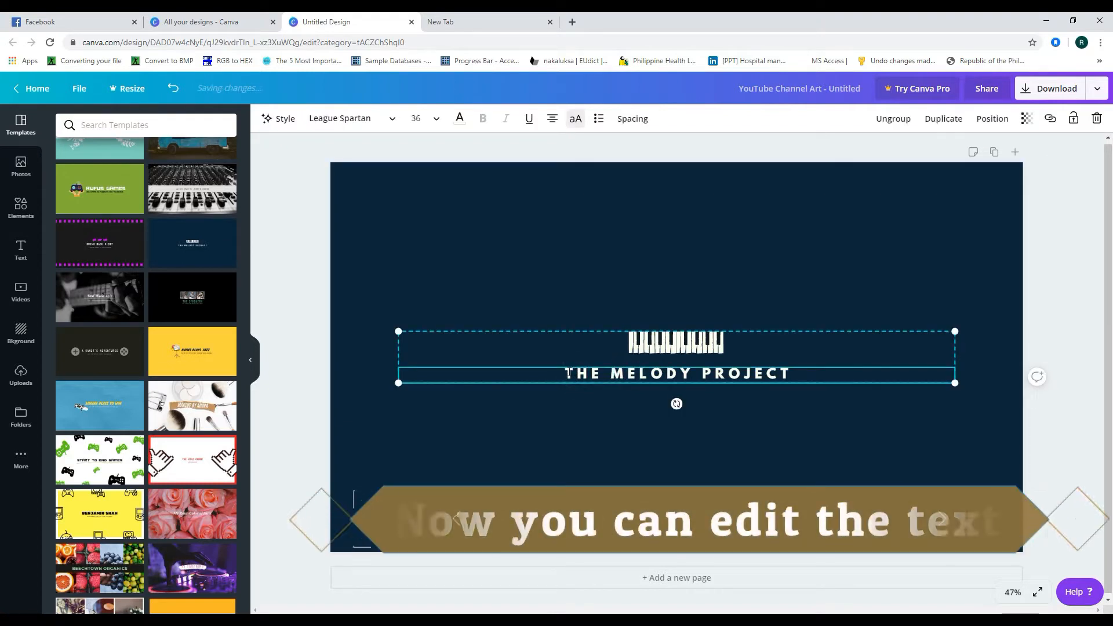
double_click(580, 373)
drag(685, 374, 806, 377)
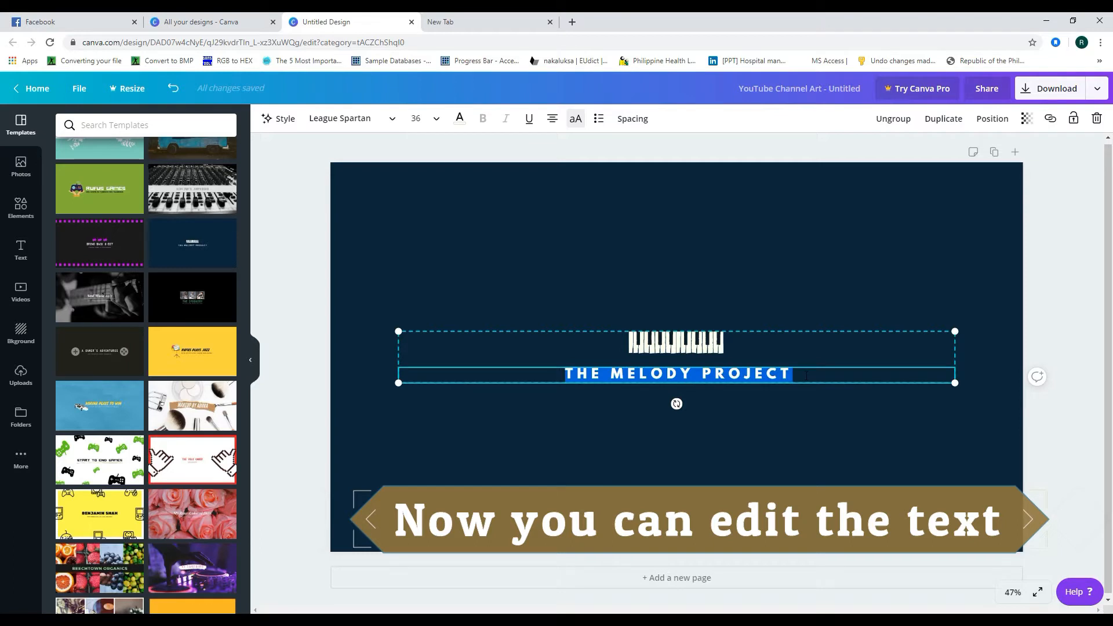
text(THE MUI)
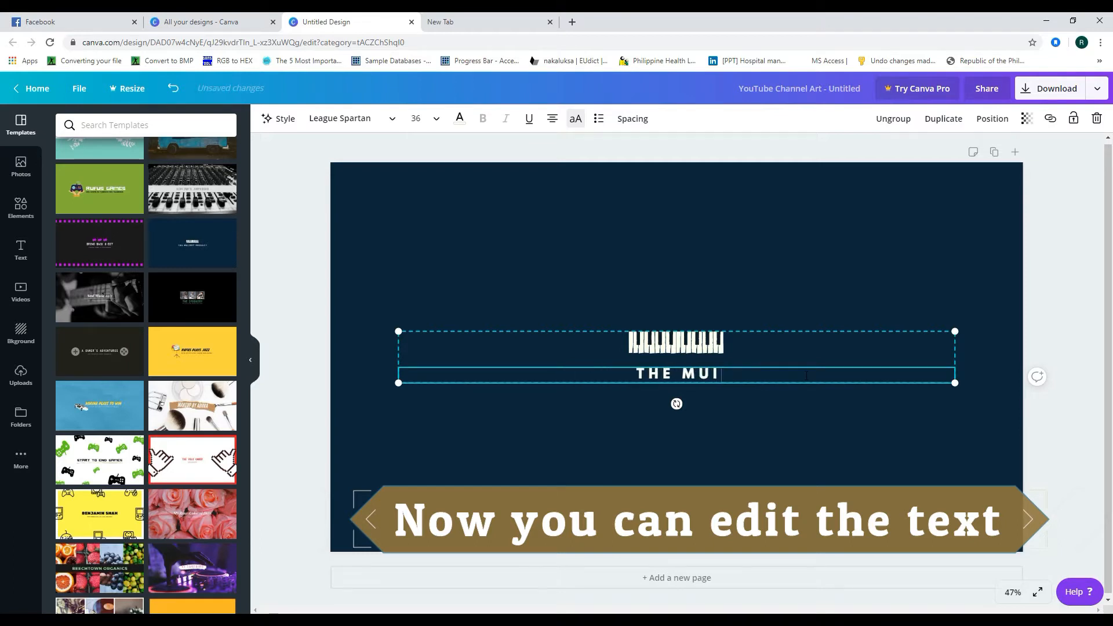
key(BackSpace)
text(SIC A)
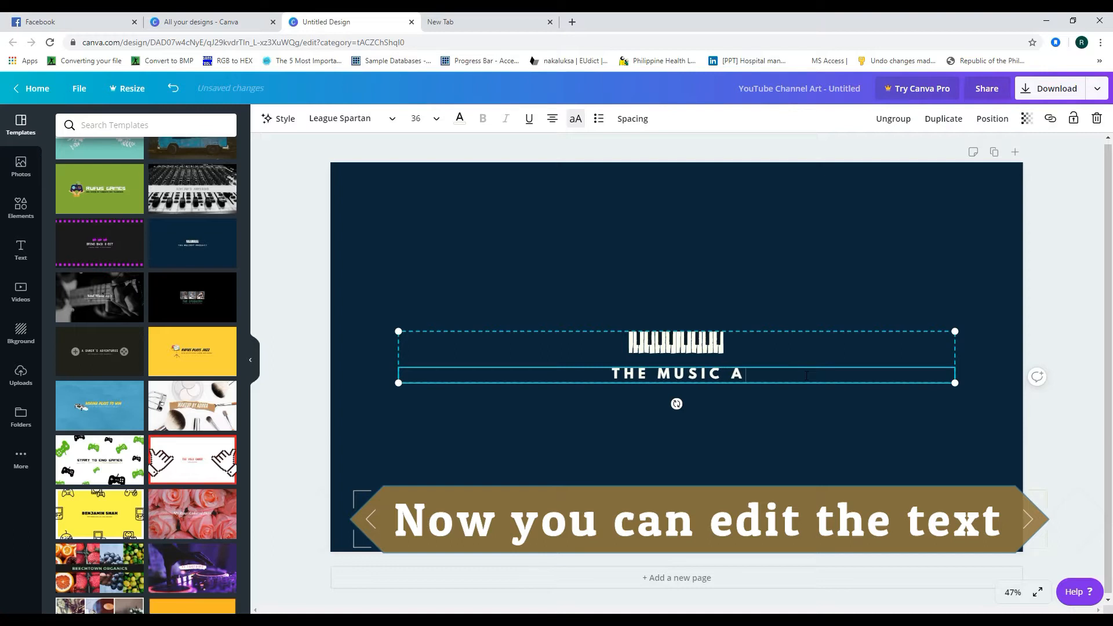
text(VEN)
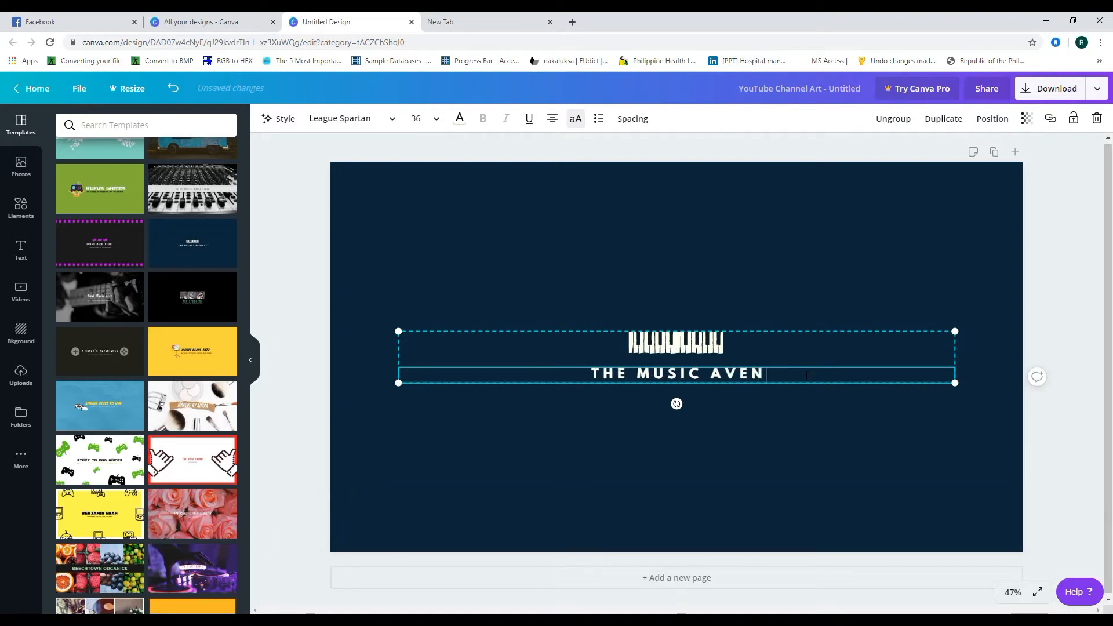
text(UE)
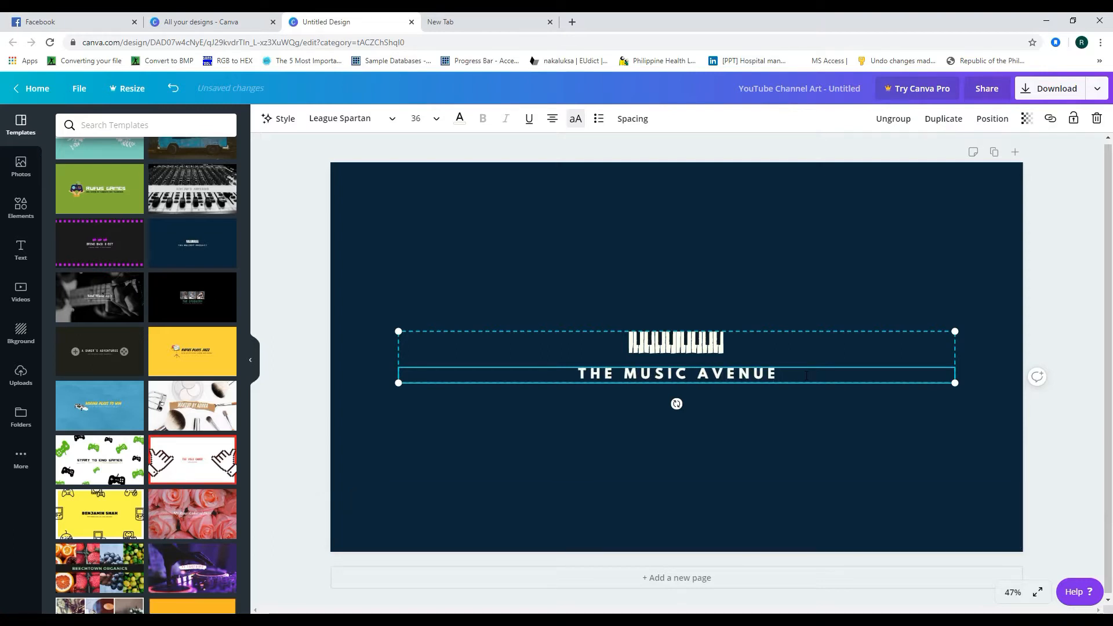
click(701, 284)
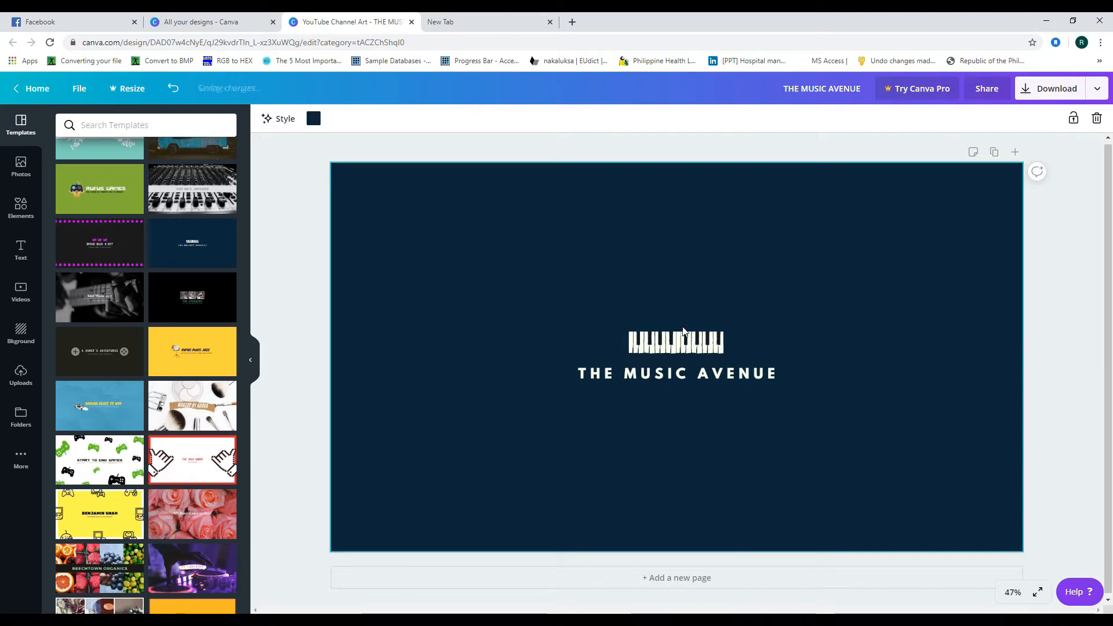
Apply the green Minted Grove color palette from the styles to the channel art
click(281, 119)
scroll(176, 343, down, 3)
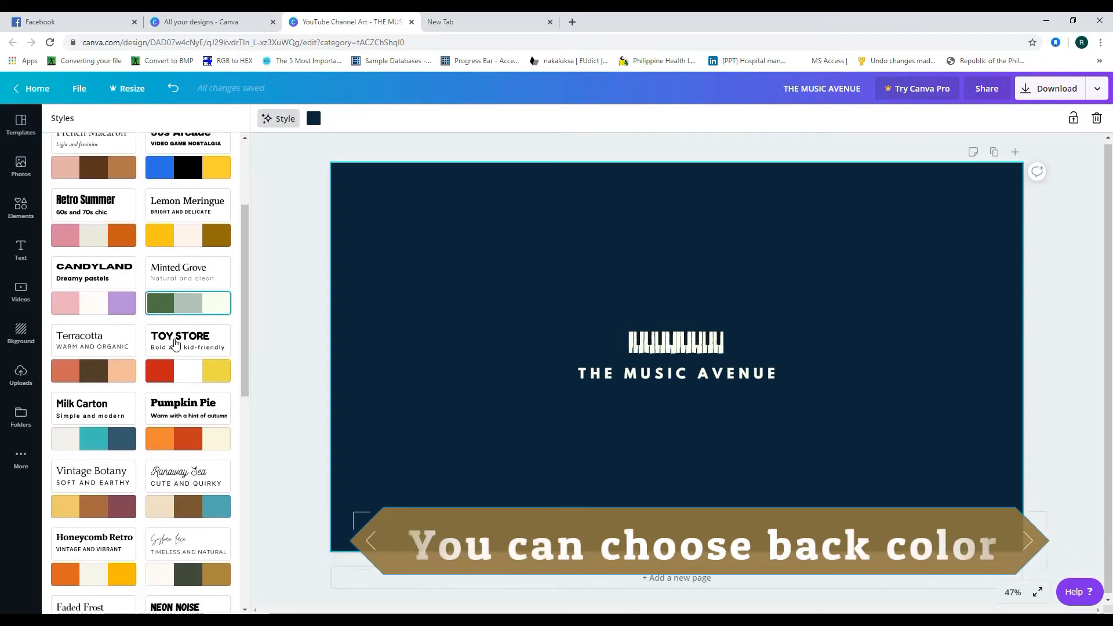
scroll(176, 343, up, 1)
click(188, 286)
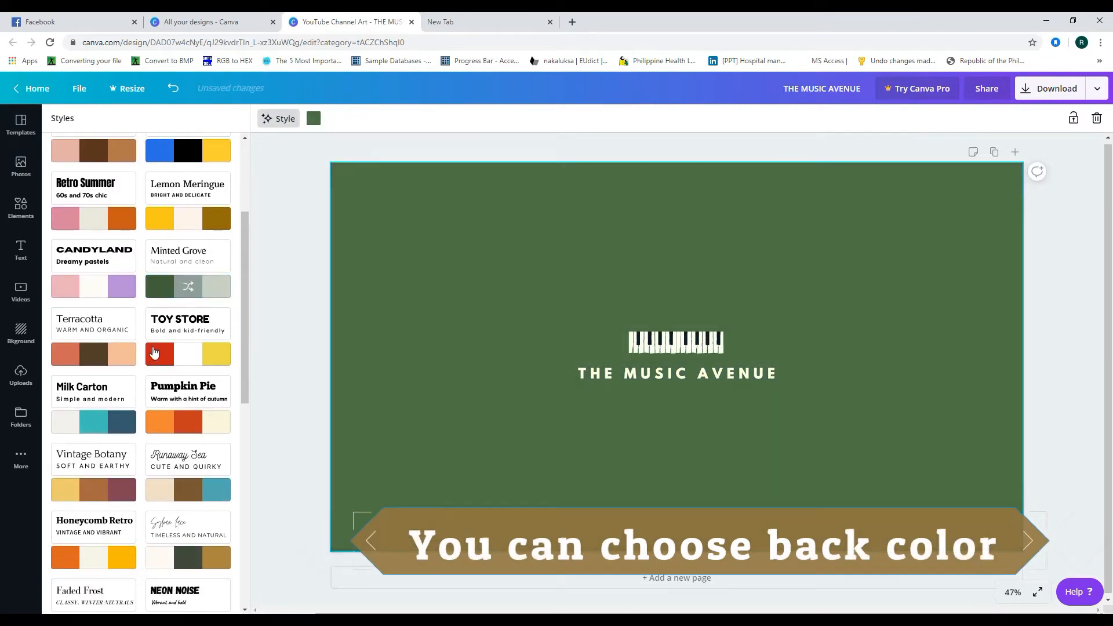
Try the Runaway Sea, Candyland and cream "Timeless and Natural" palettes on the design and reapply Minted Grove
scroll(154, 351, down, 4)
click(215, 259)
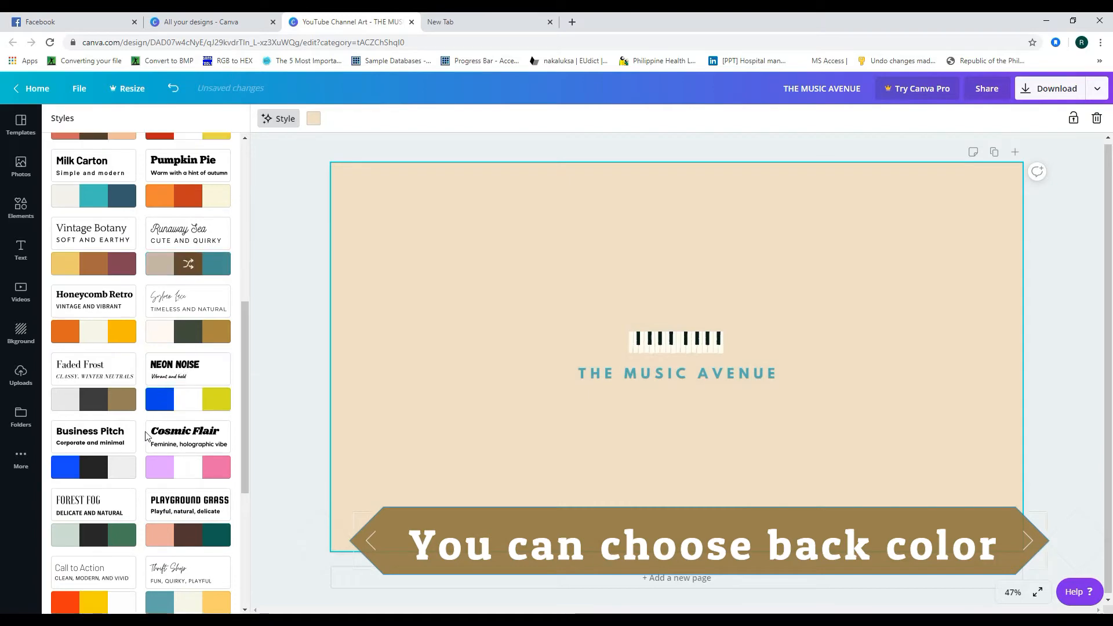
scroll(150, 273, up, 3)
click(110, 235)
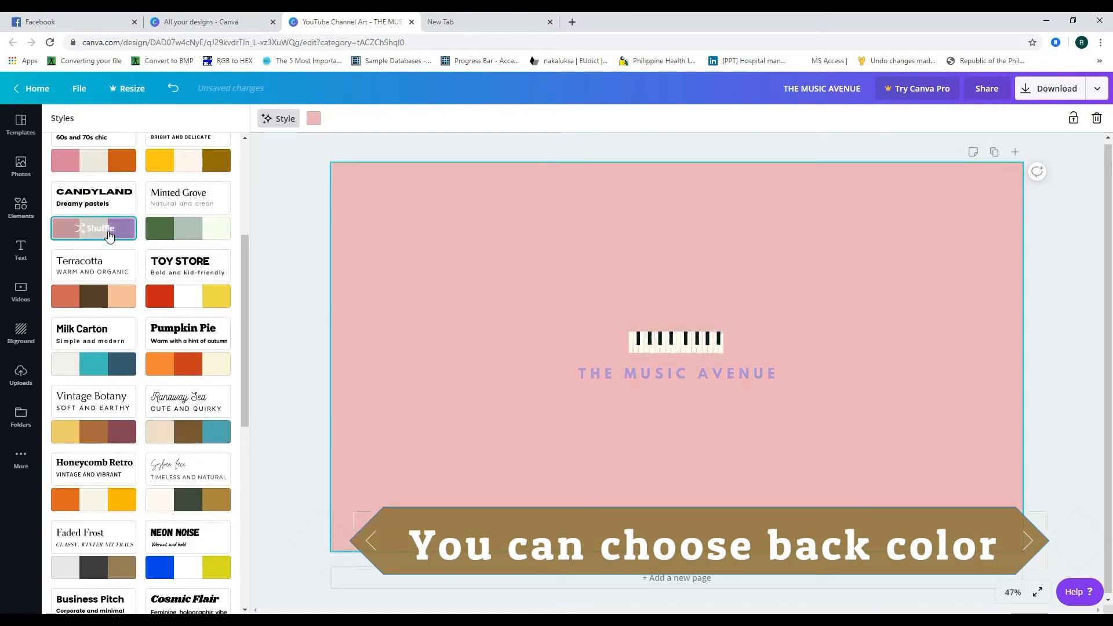
click(119, 368)
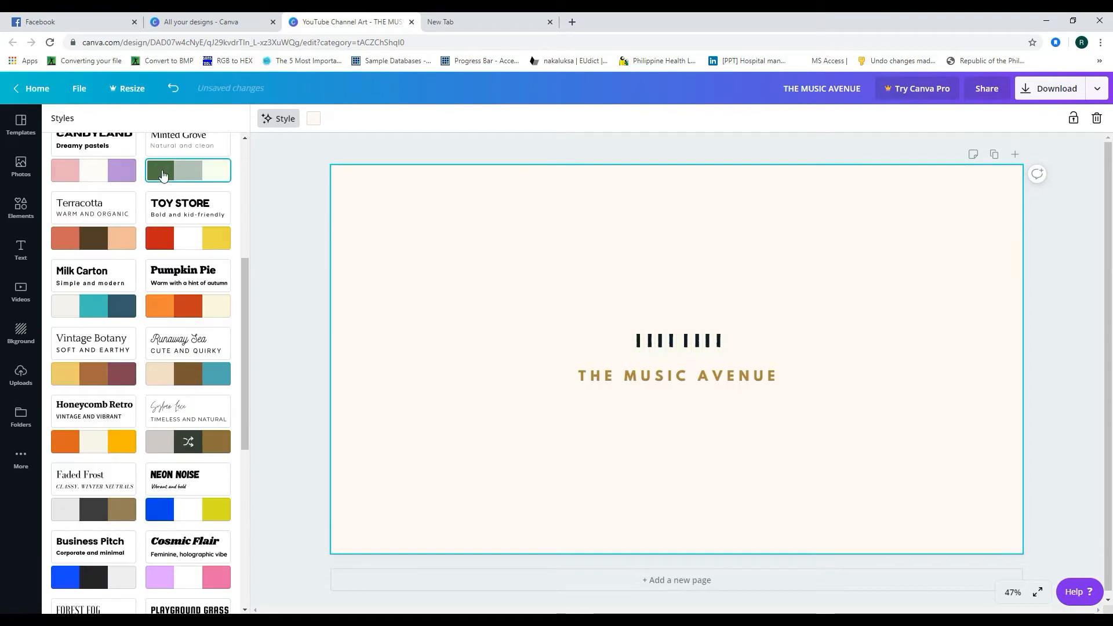
click(164, 174)
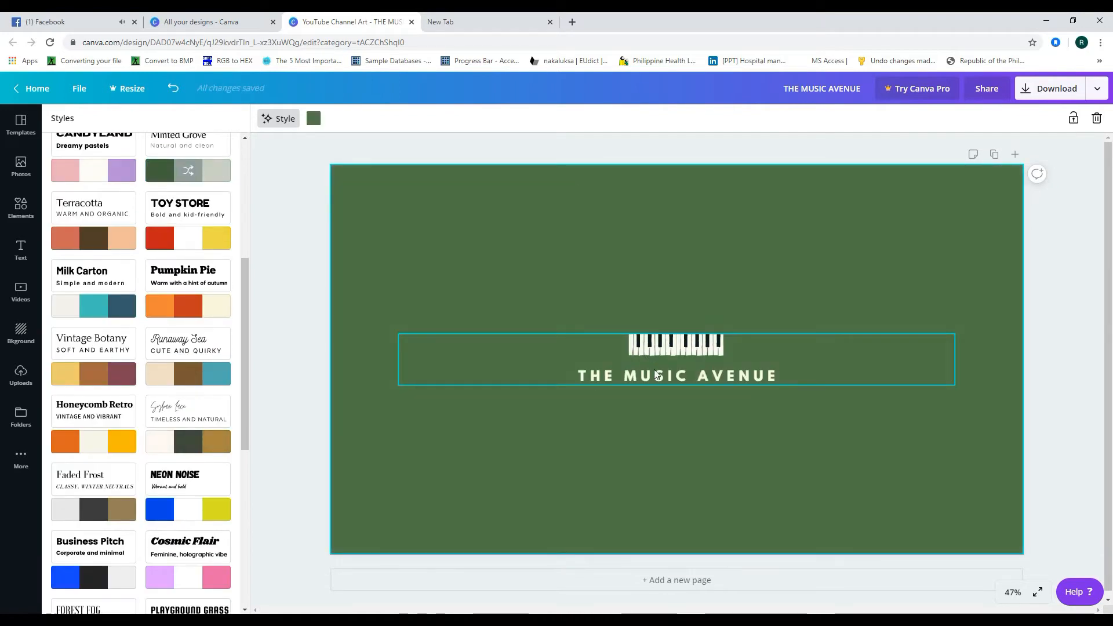
Download the channel art as a PNG and dismiss the Canva Pro trial offer
click(1029, 98)
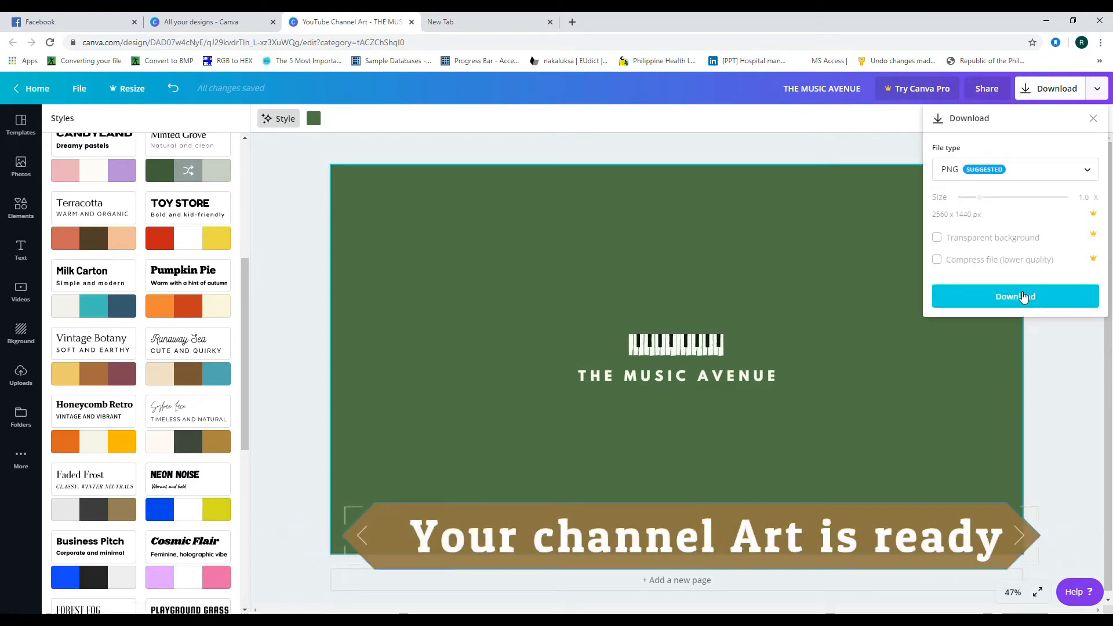
click(1023, 297)
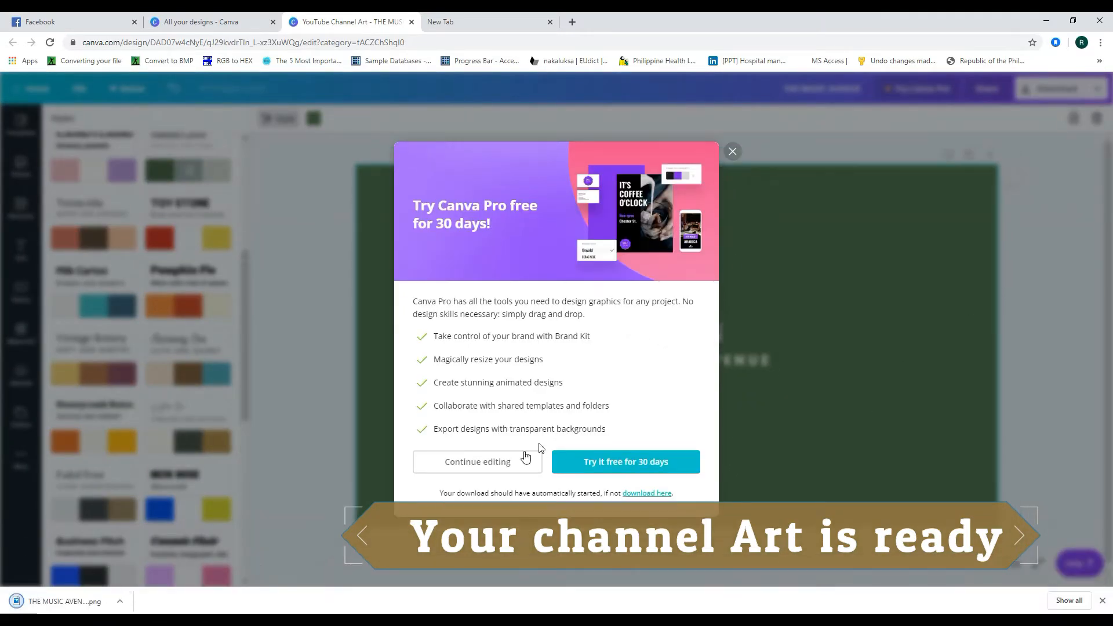
click(732, 151)
Locate the downloaded THE MUSIC AVENUE.png in its folder, paste it onto the desktop and preview the image
click(1072, 600)
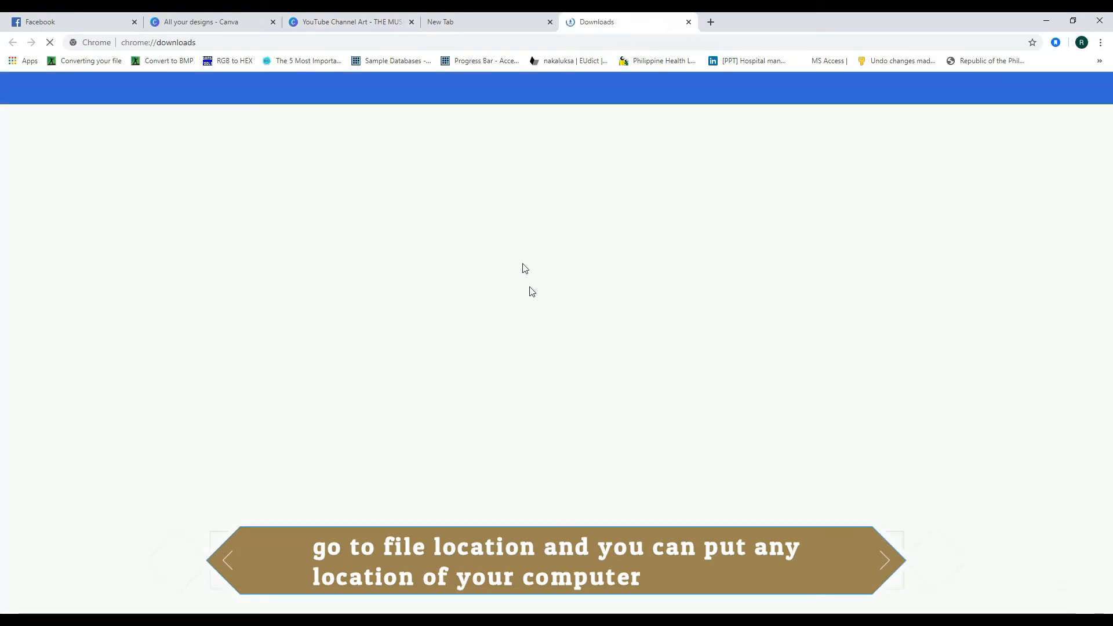
click(509, 193)
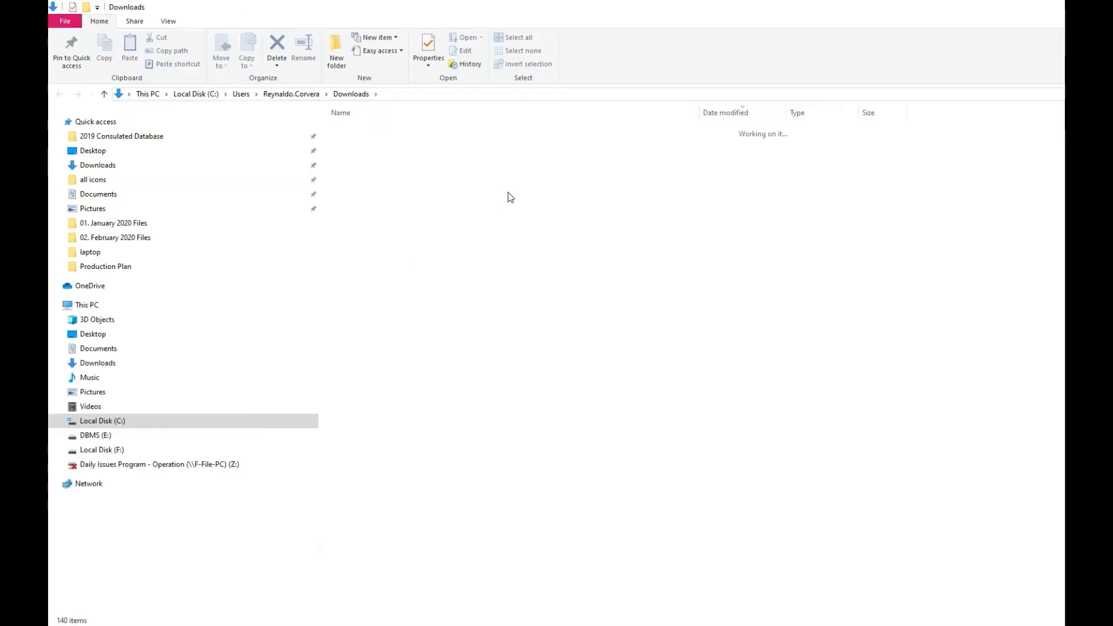
key(super+d)
click(261, 174)
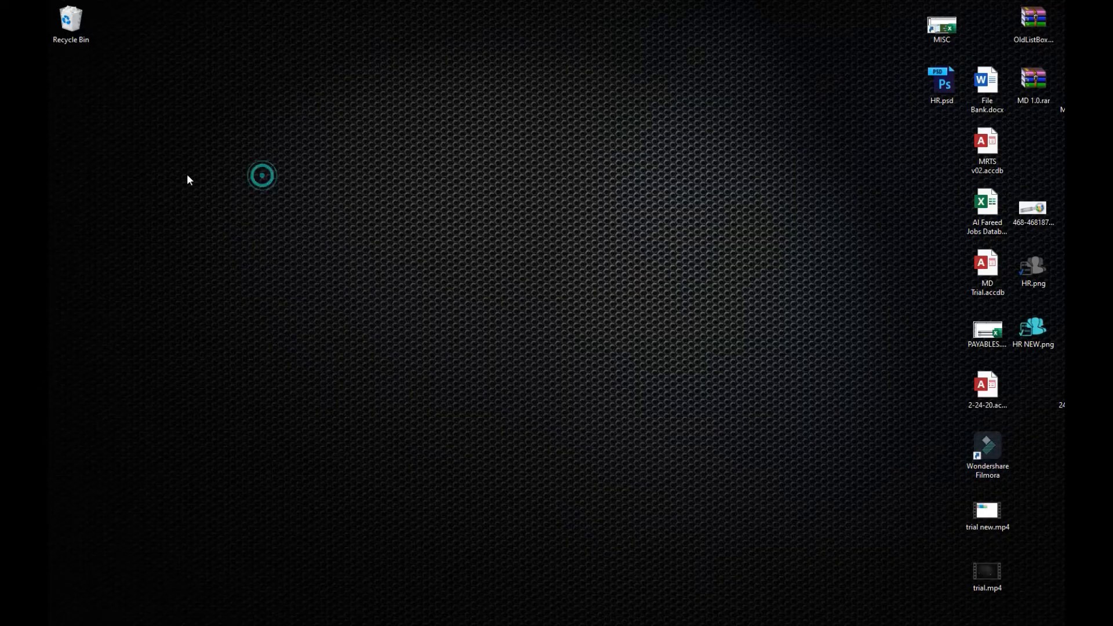
key(ctrl+v)
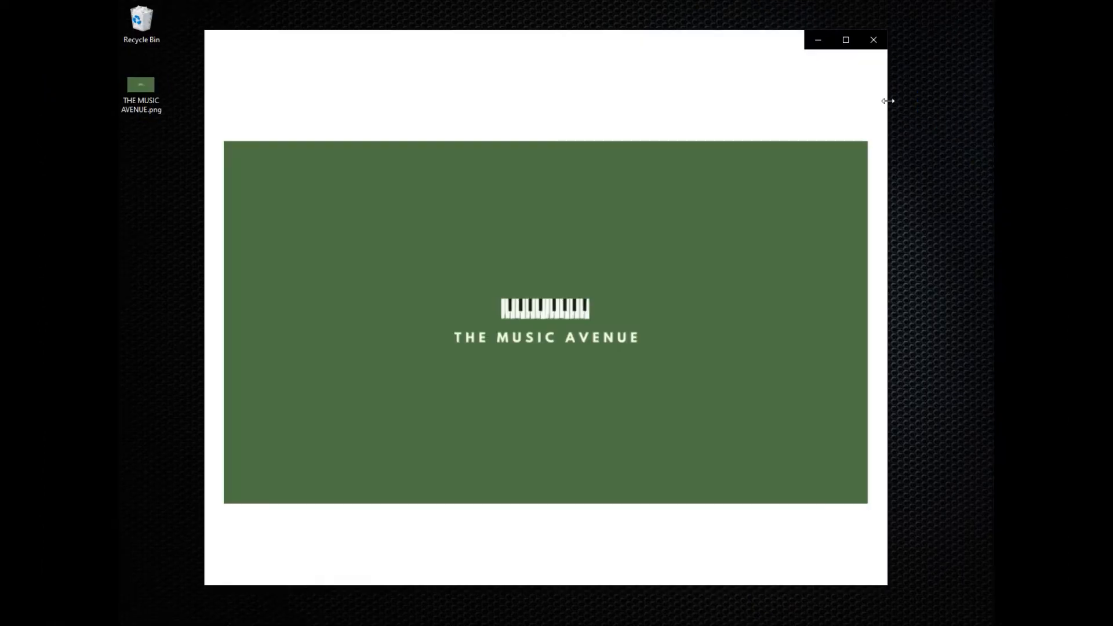
click(873, 40)
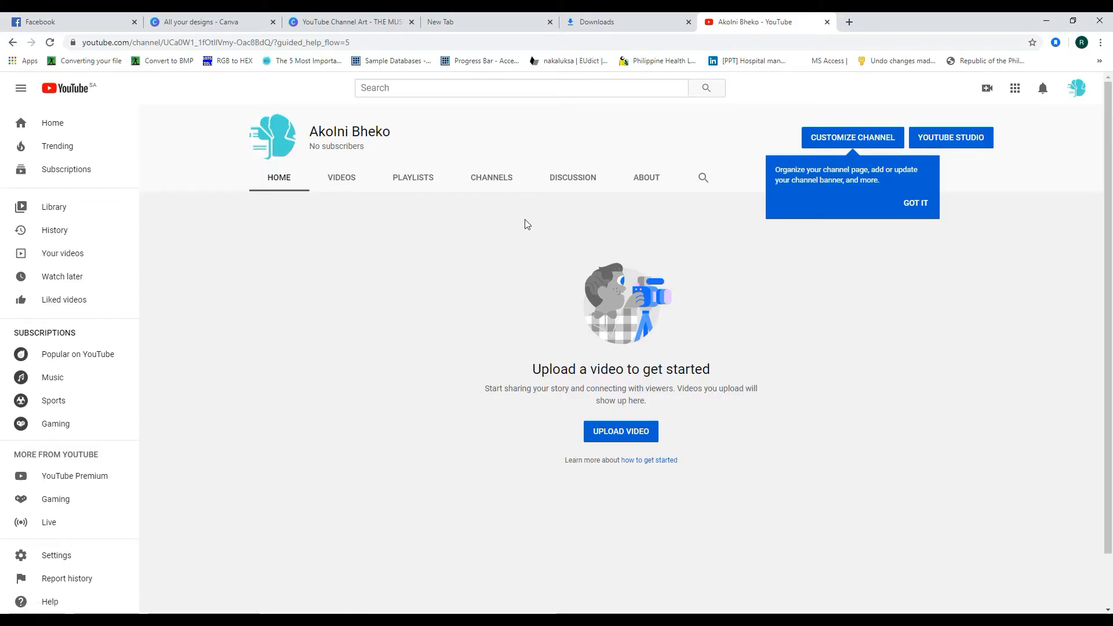
Open the channel customization and upload THE MUSIC AVENUE.png from the desktop as the channel art with Auto Enhance enabled
click(854, 139)
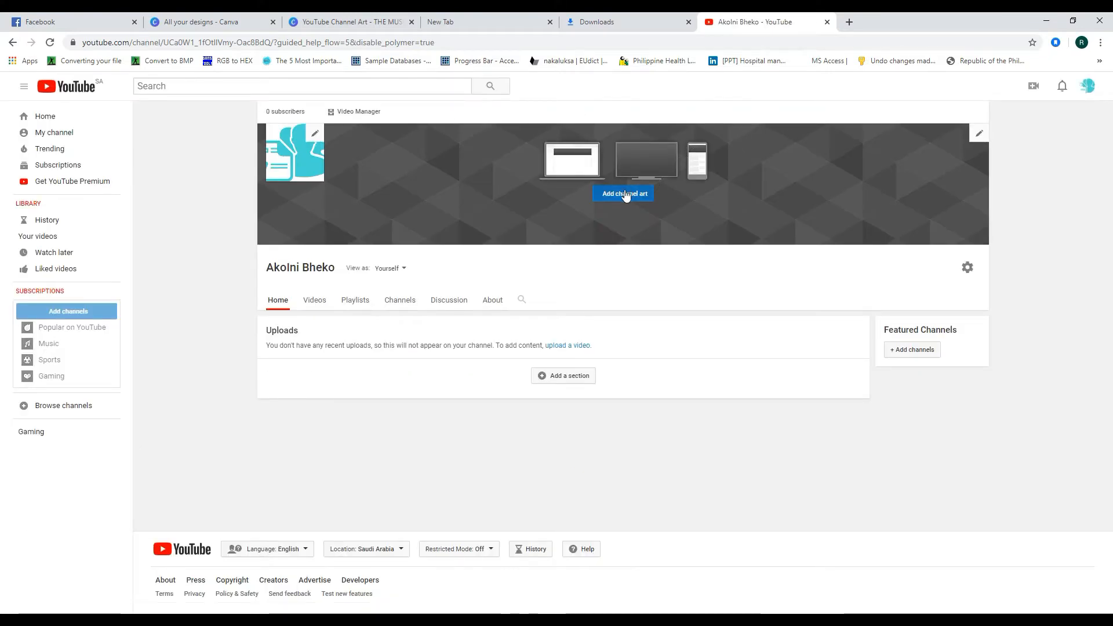
click(621, 195)
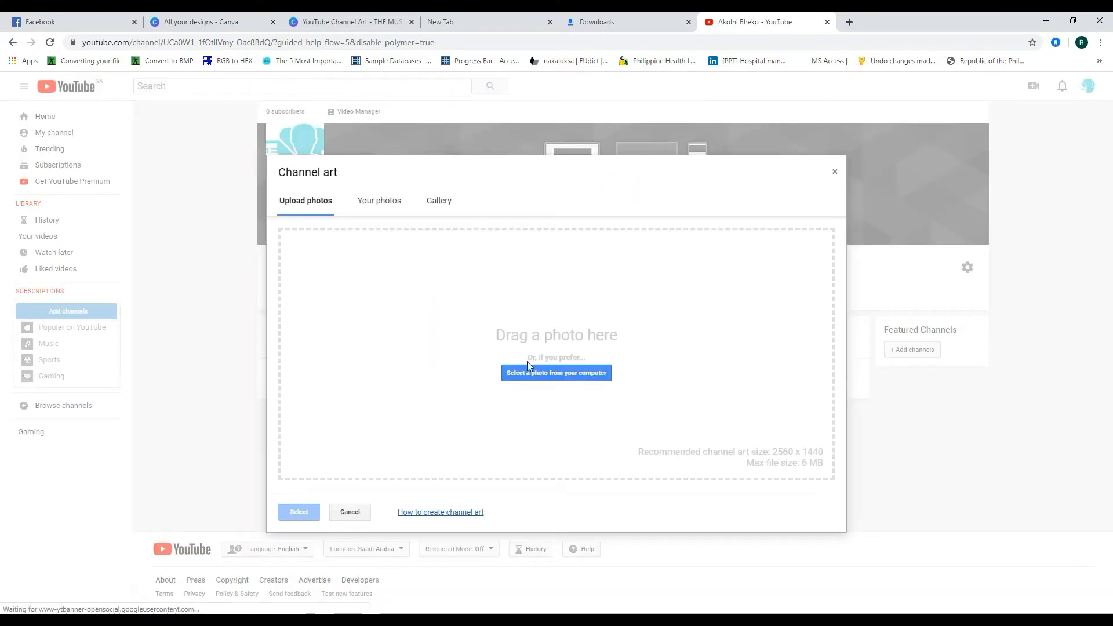
click(524, 373)
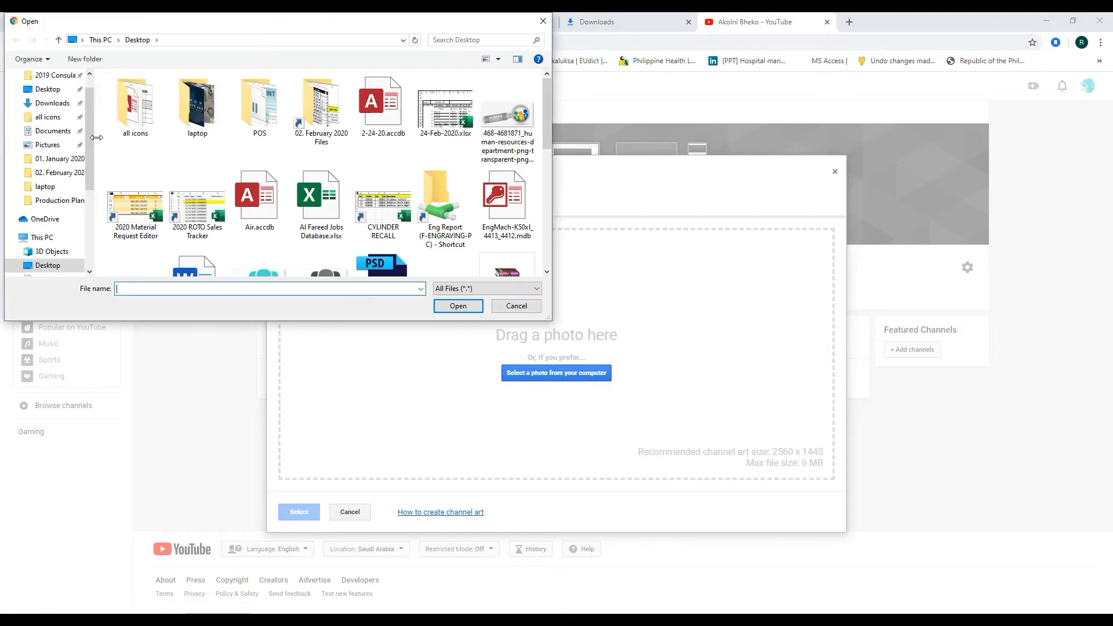
click(59, 114)
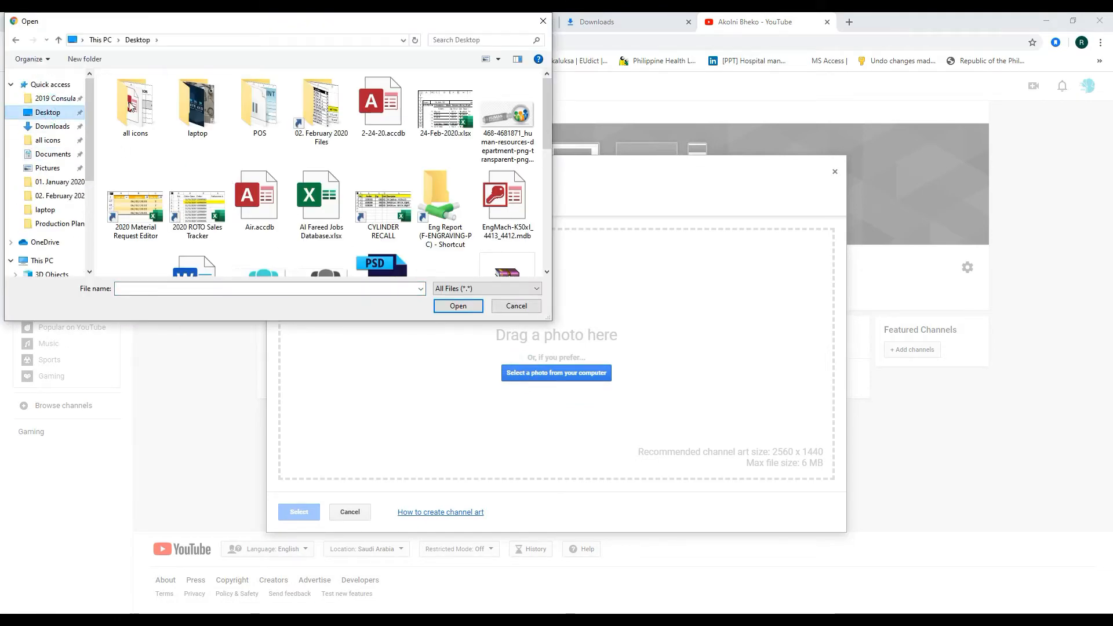
drag(547, 116, 548, 220)
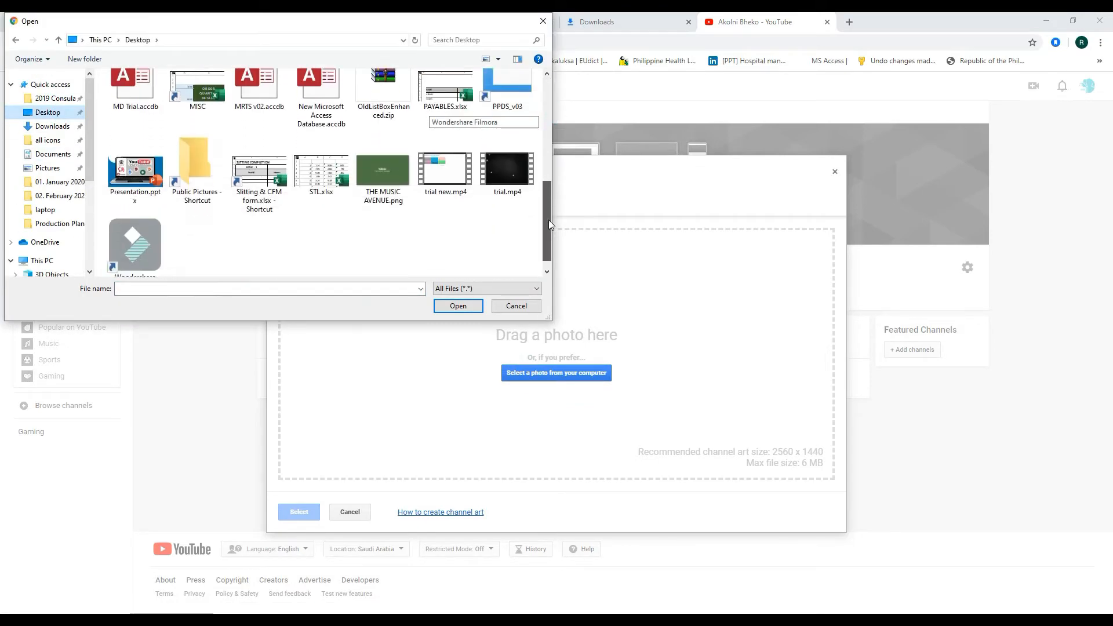
click(399, 177)
click(456, 307)
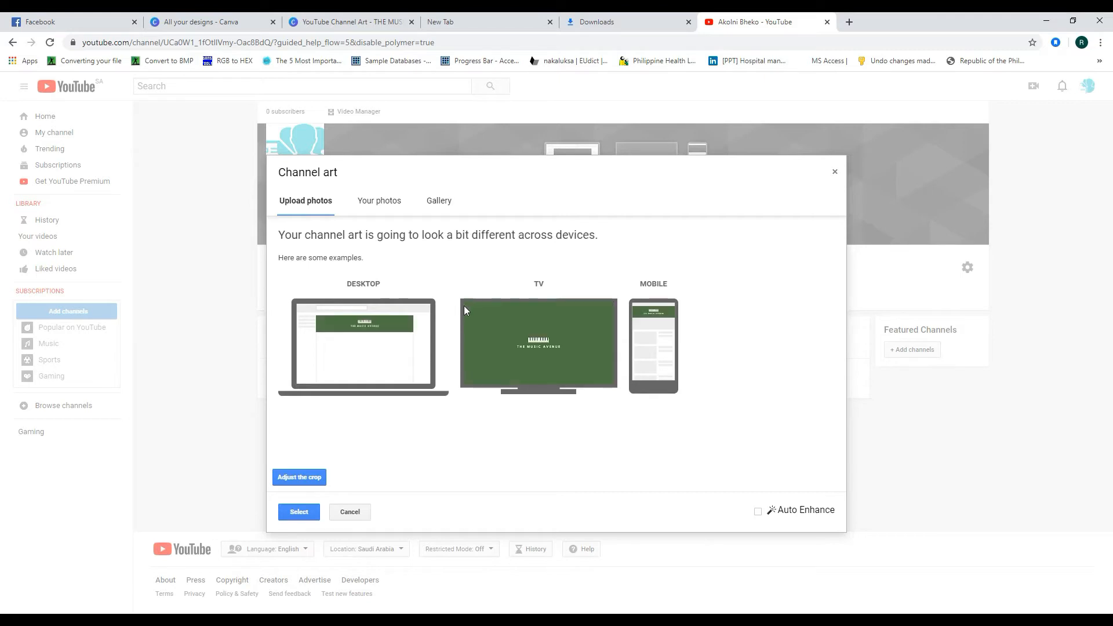
click(781, 514)
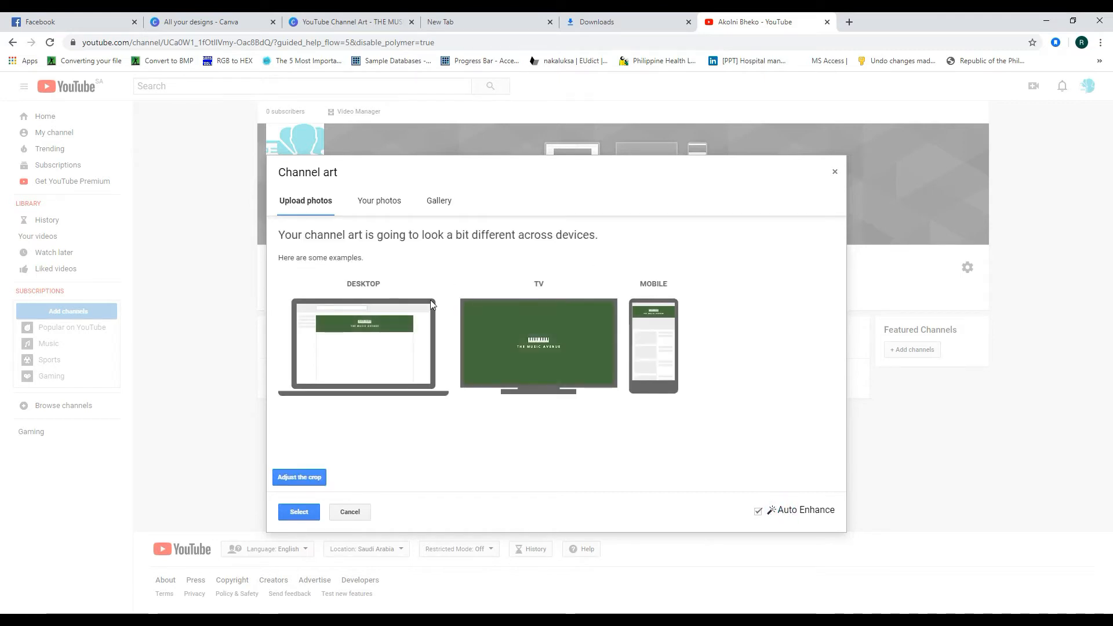
click(300, 512)
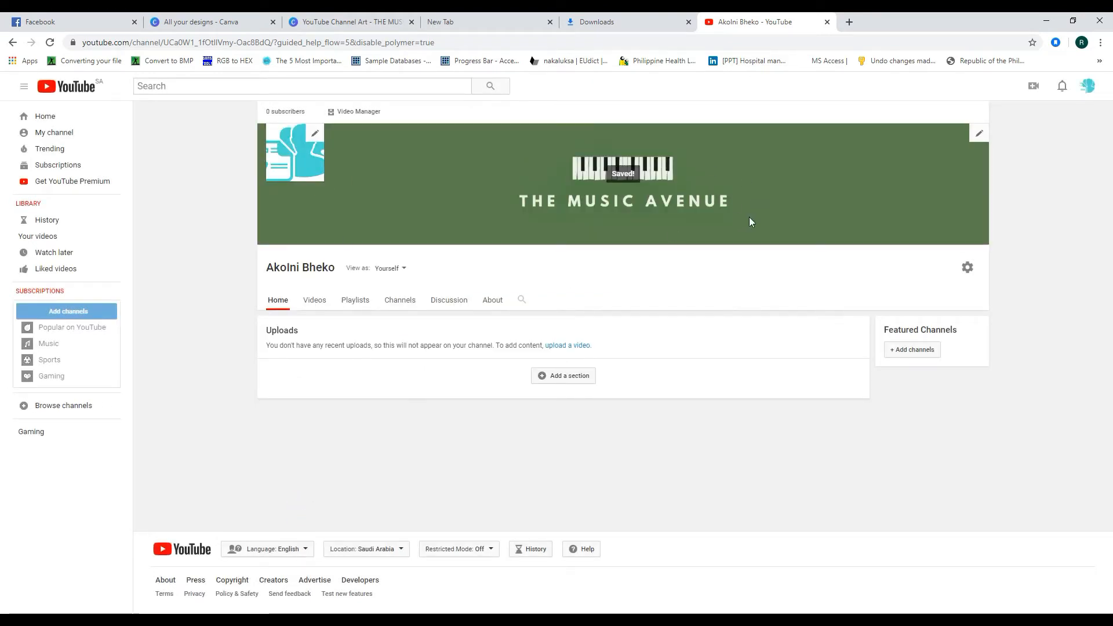
Return to Canva, create a new YouTube Channel Art design and apply the free travel template "The Wanderer"
click(348, 22)
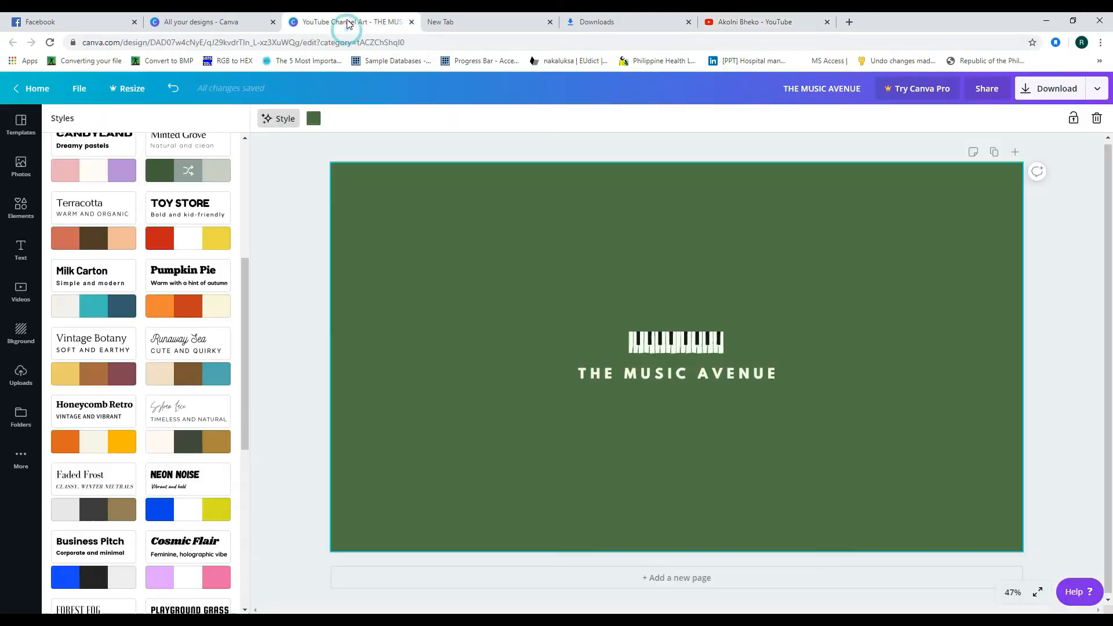
click(203, 22)
click(79, 141)
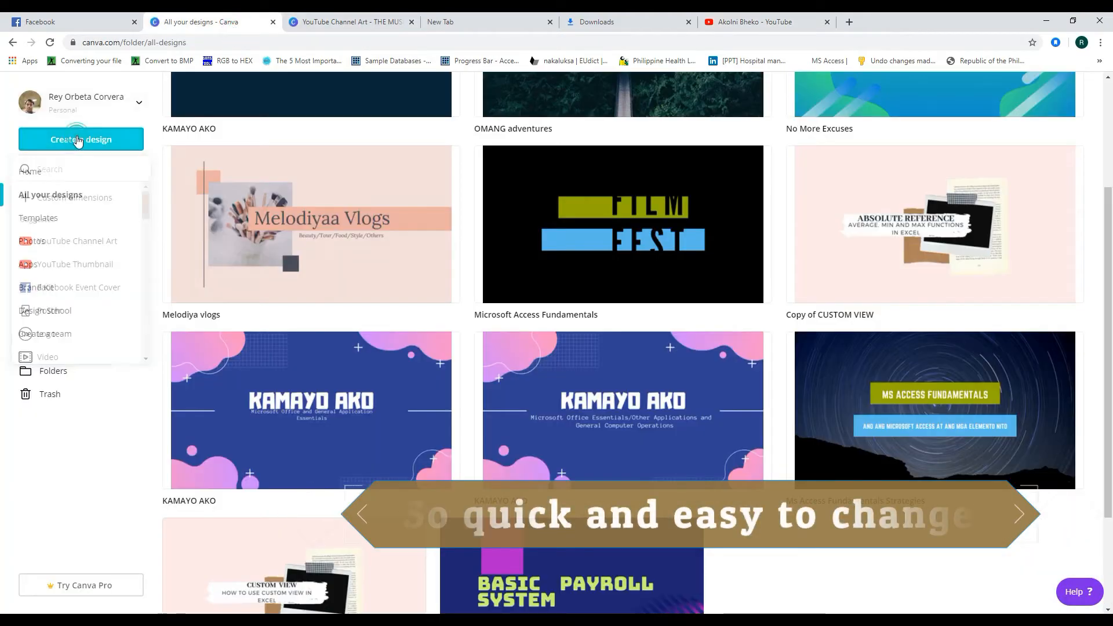
click(59, 198)
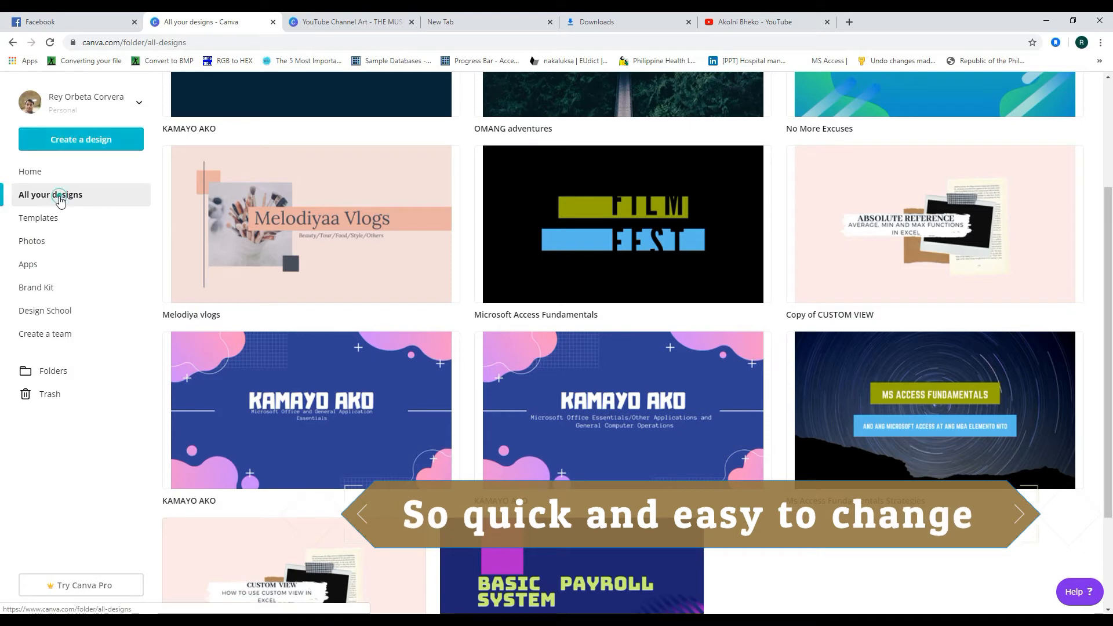
click(74, 140)
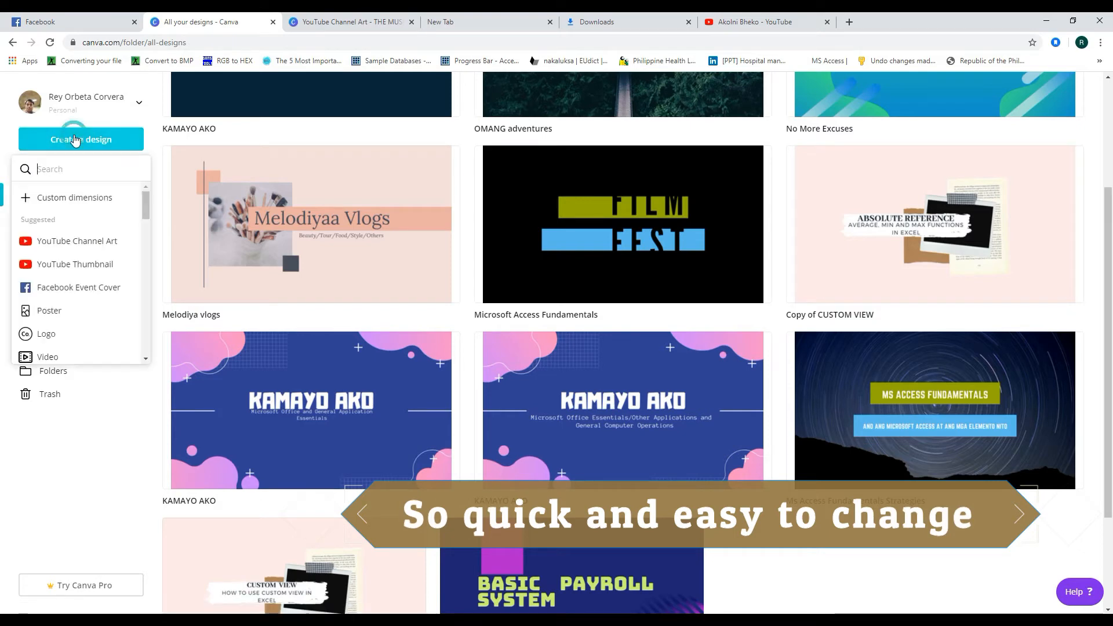
click(75, 241)
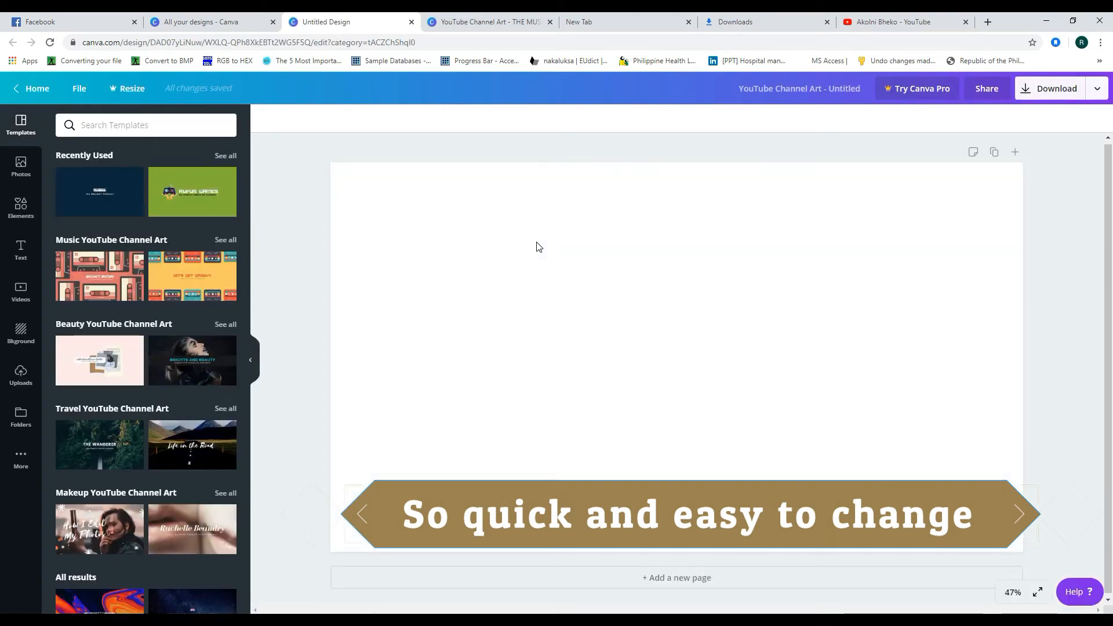
scroll(199, 272, down, 3)
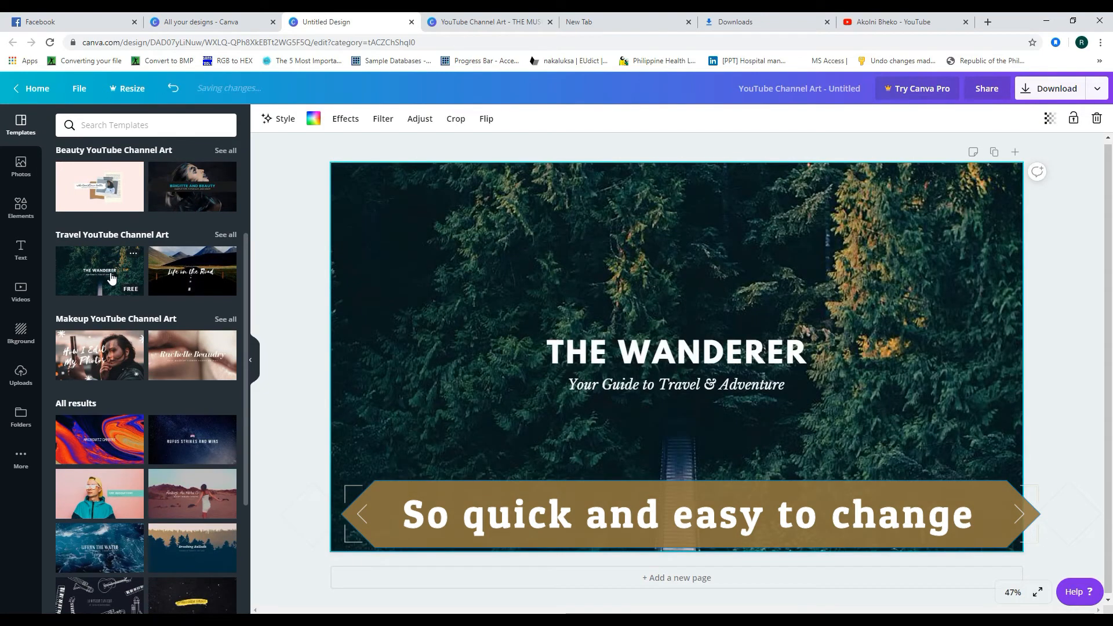
Replace the template's title text "THE WANDERER" with "MY JOURNEY"
click(553, 353)
double_click(553, 353)
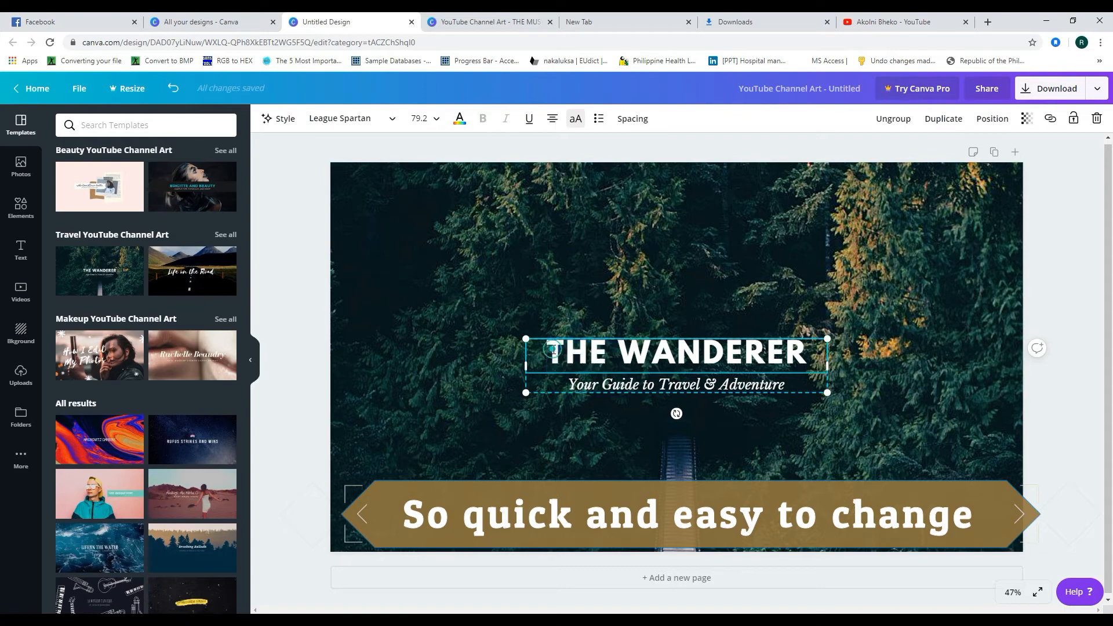
drag(548, 352, 809, 348)
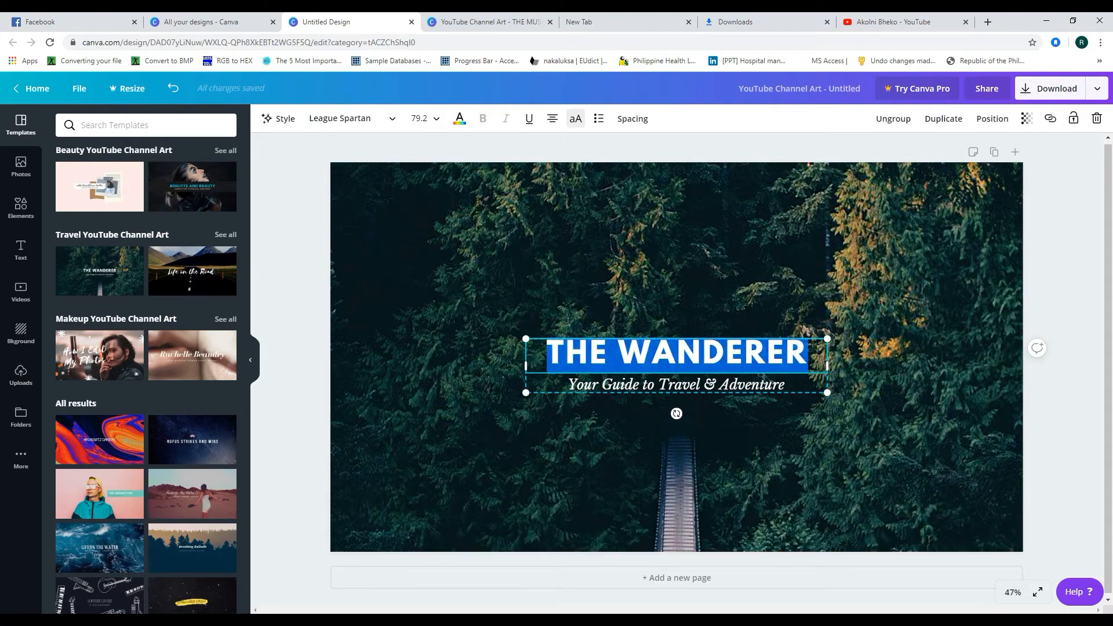
text(MY JOUR)
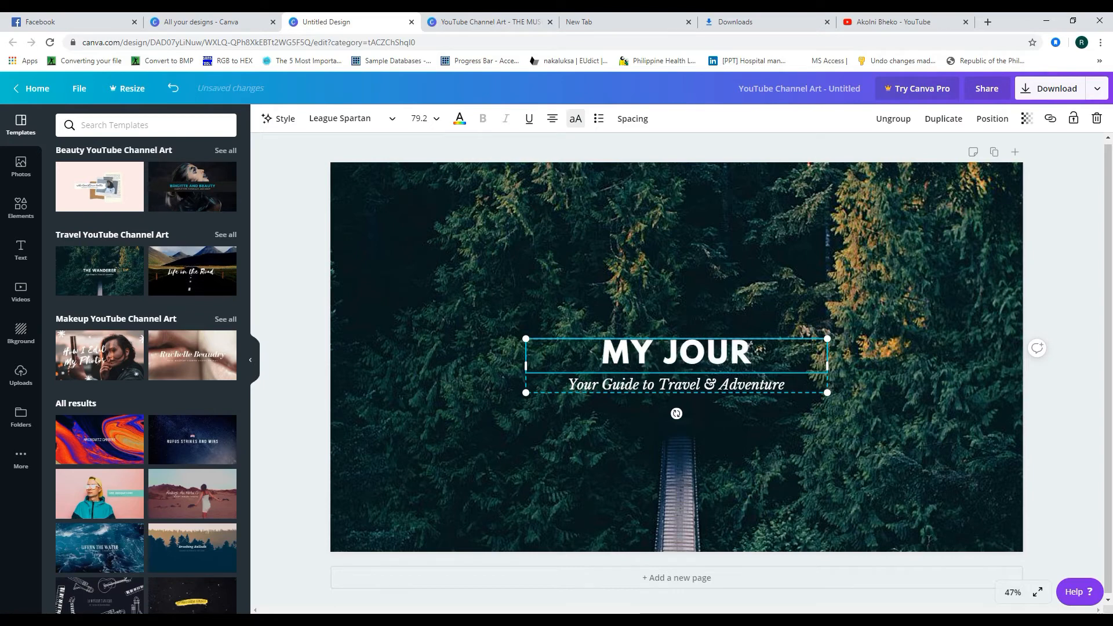
text(NEY)
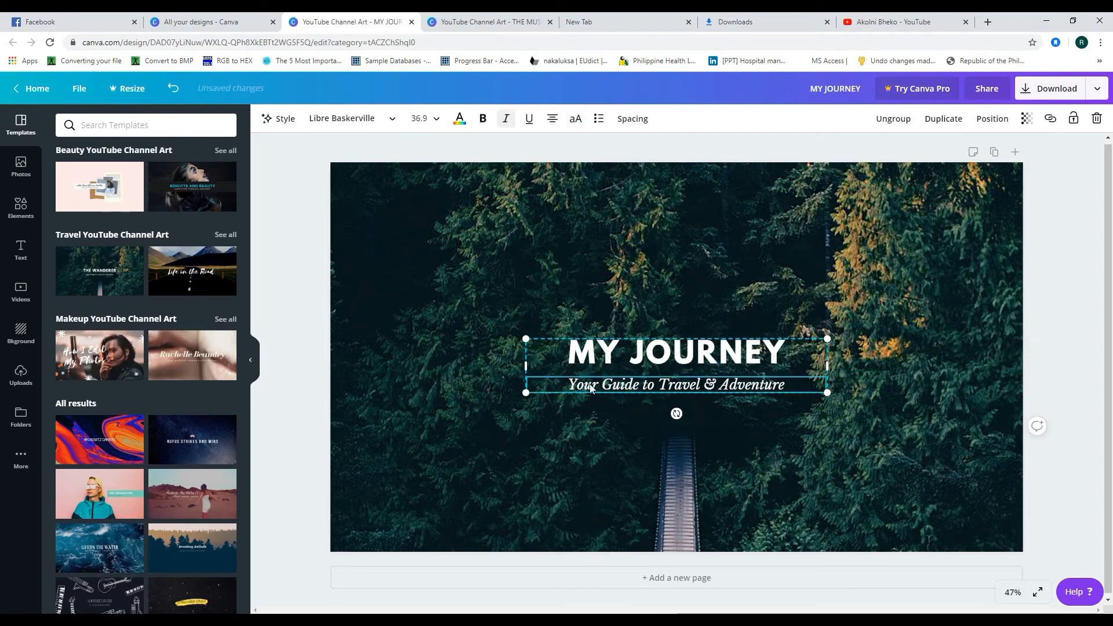
click(629, 308)
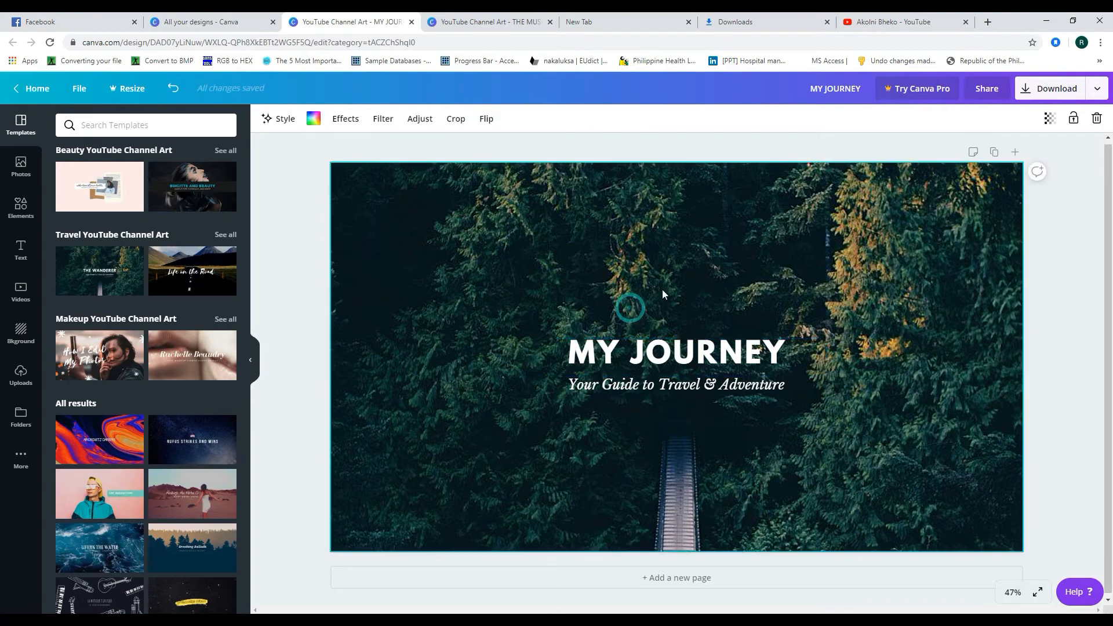
Download the MY JOURNEY channel art as a PNG and dismiss the friend referral offer
click(1022, 90)
click(1002, 300)
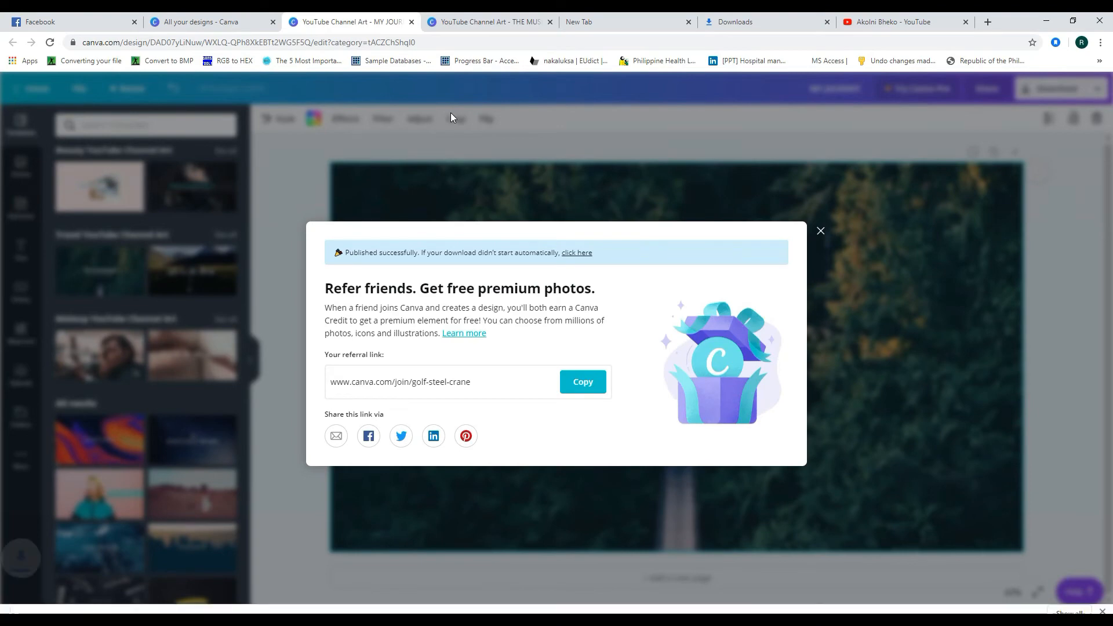
click(684, 199)
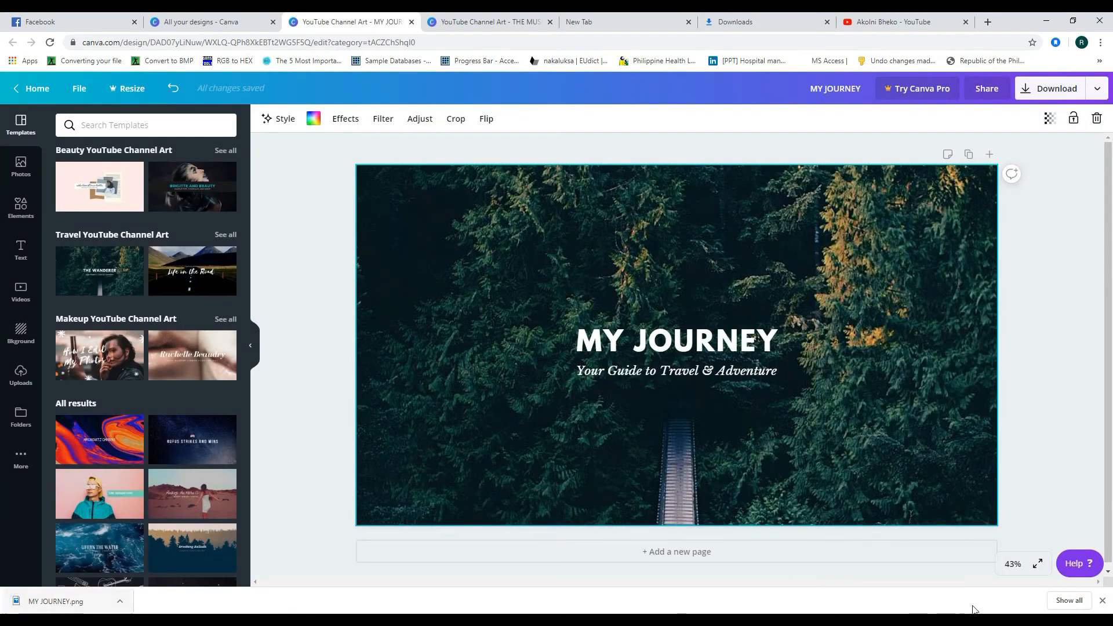
Locate the downloaded MY JOURNEY.png in its folder and paste a copy onto the desktop
click(1068, 601)
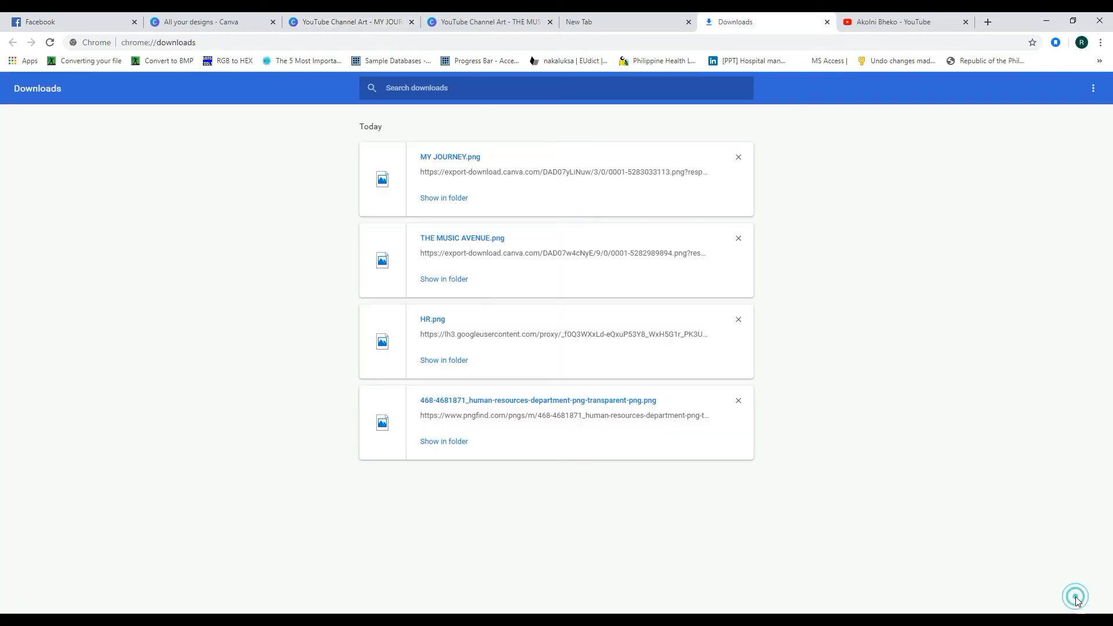
click(444, 198)
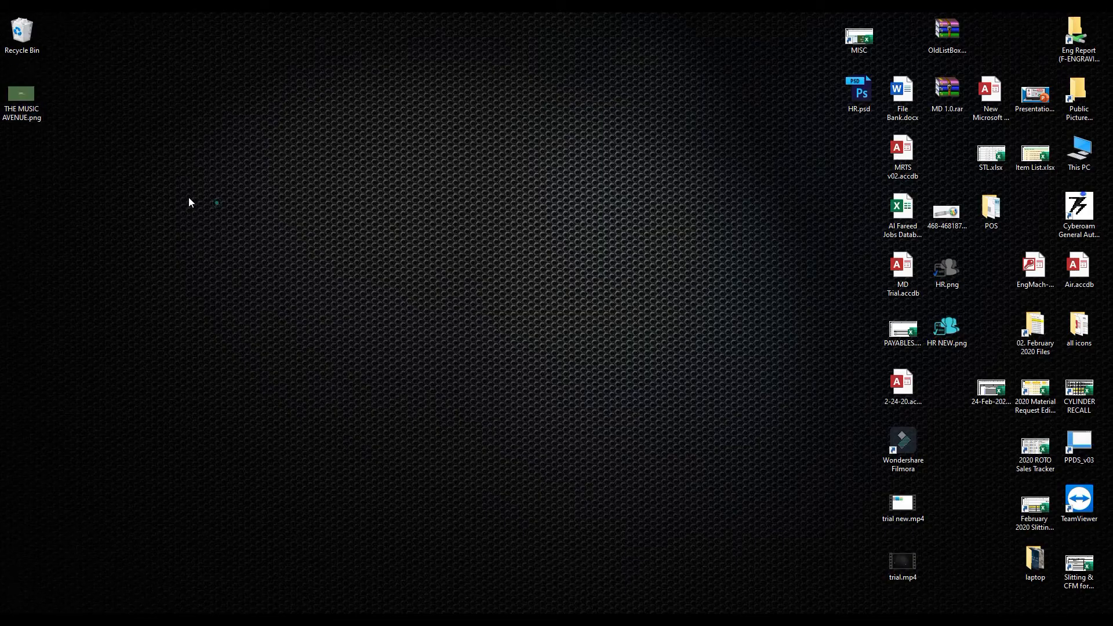
key(ctrl+v)
click(110, 201)
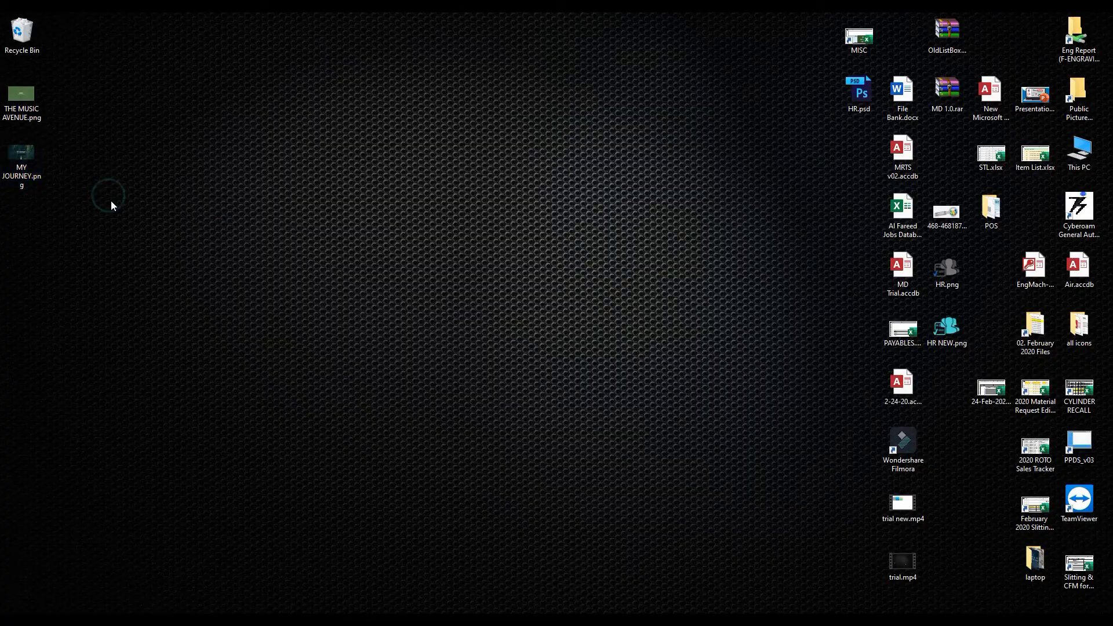
Return to the YouTube channel page and replace its banner with MY JOURNEY.png from the desktop, with Auto Enhance enabled
key(alt+Tab)
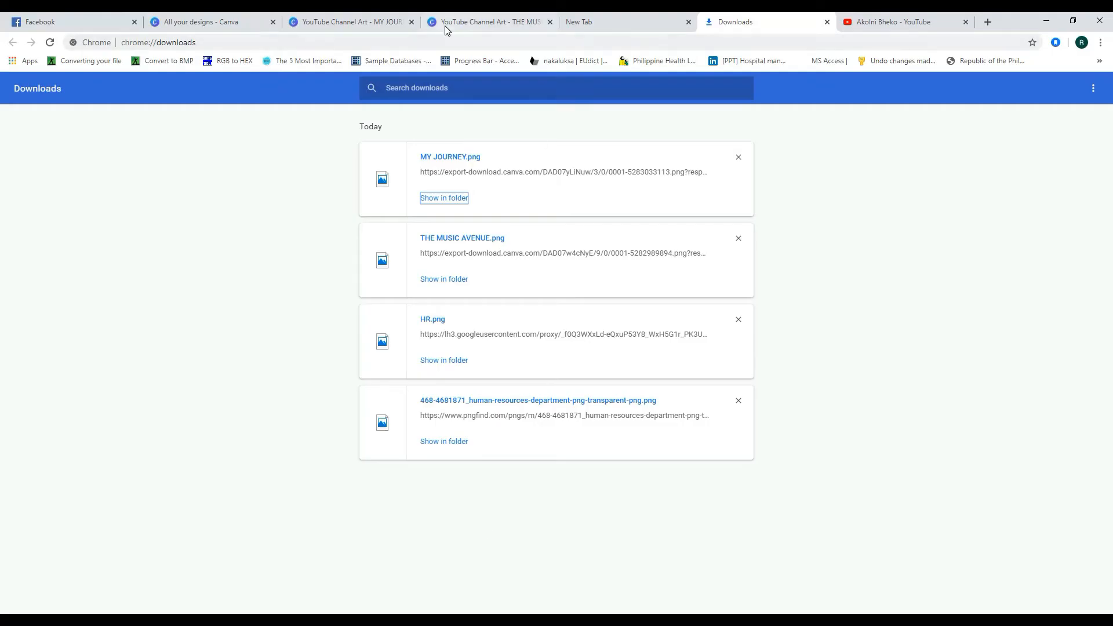
click(867, 24)
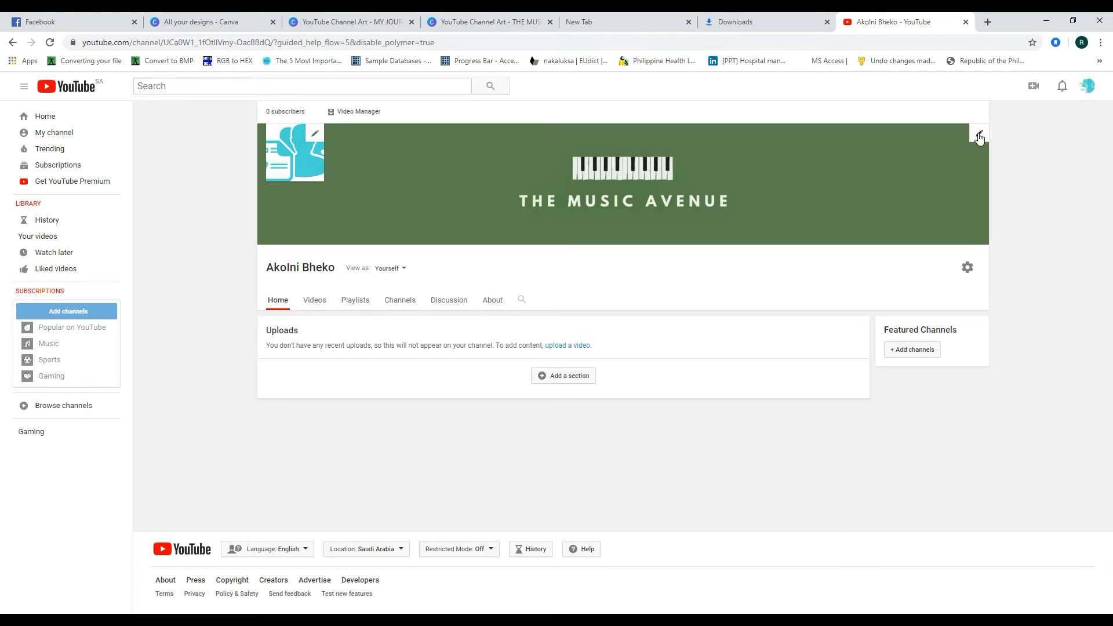
click(978, 136)
click(939, 169)
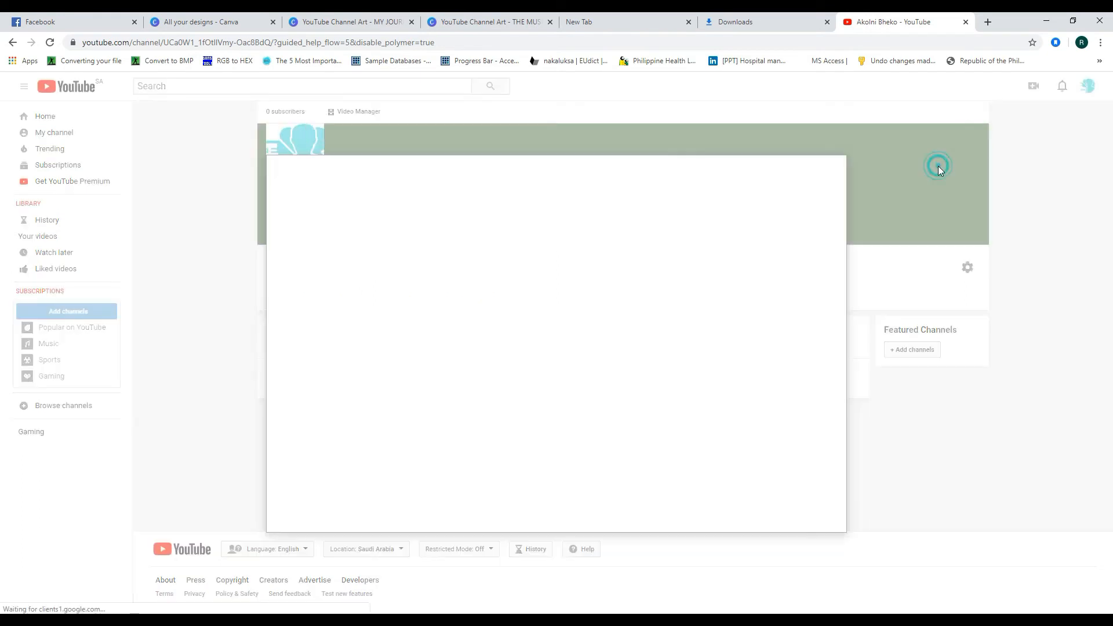
click(523, 373)
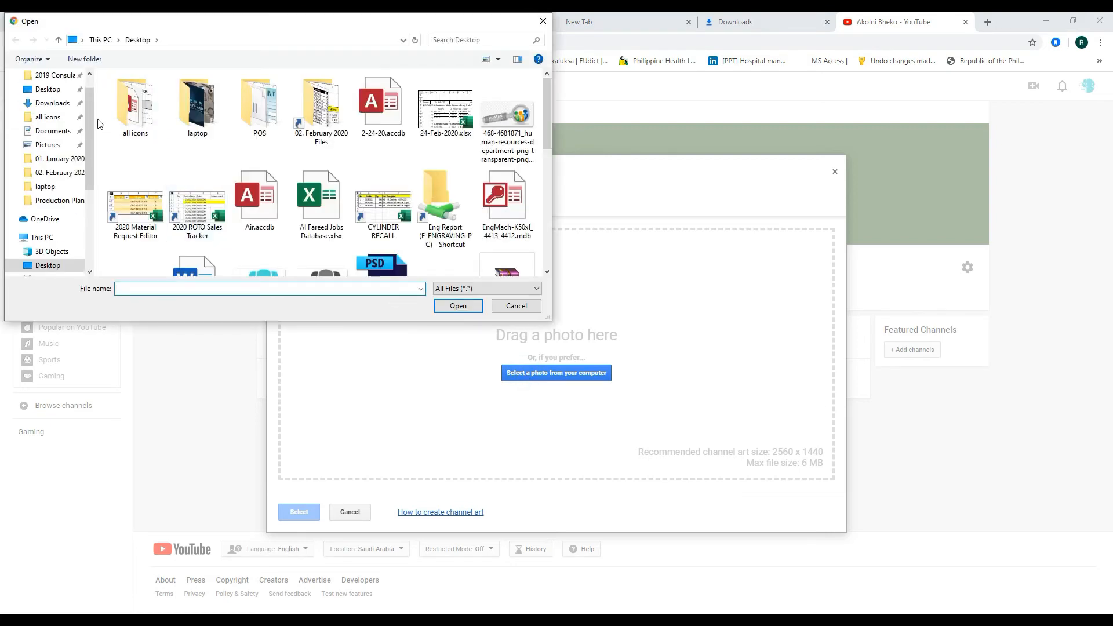
click(48, 89)
drag(547, 140, 548, 226)
click(311, 131)
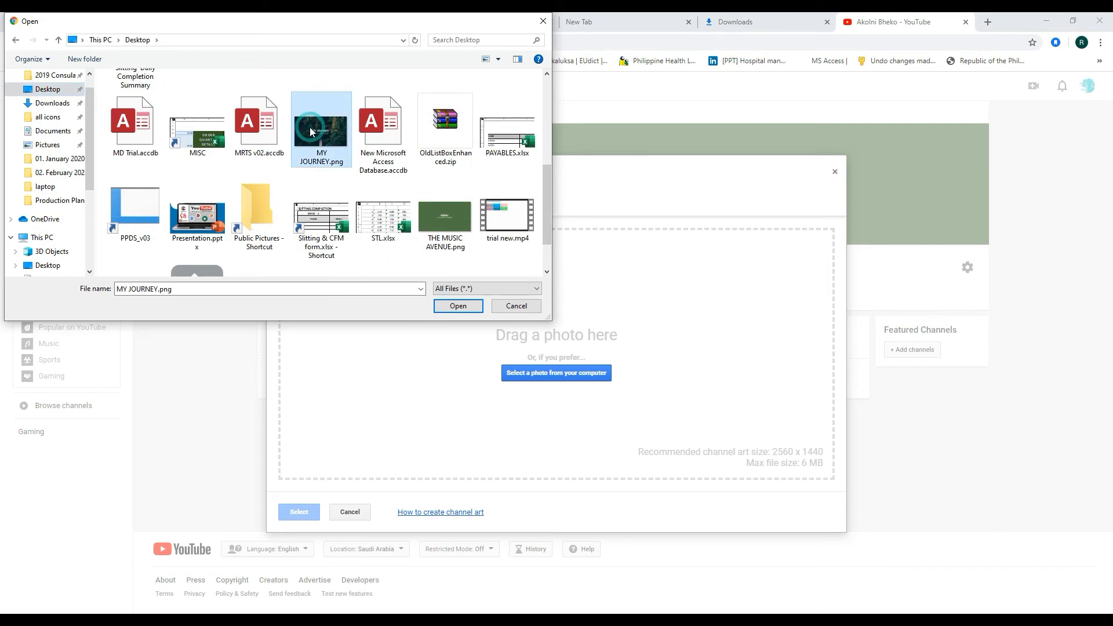
click(458, 307)
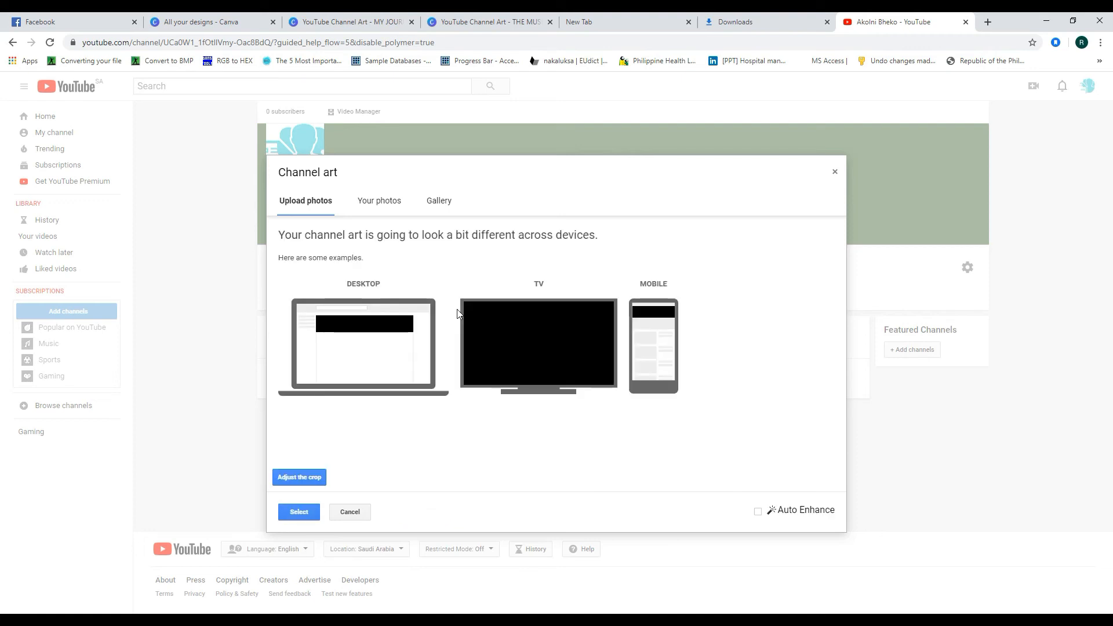
click(791, 513)
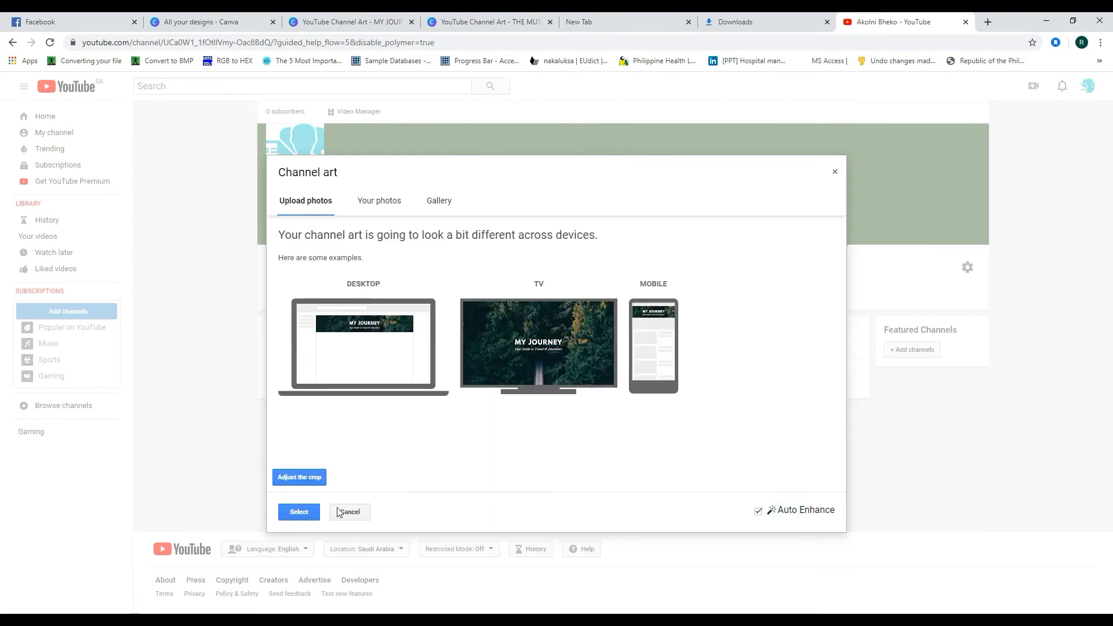
click(299, 511)
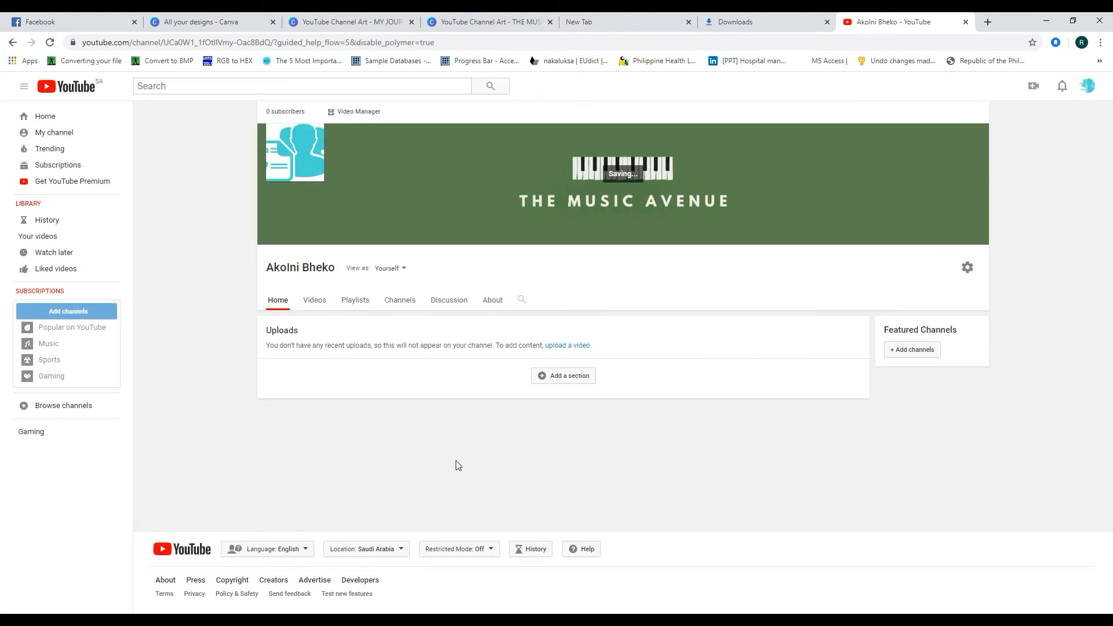